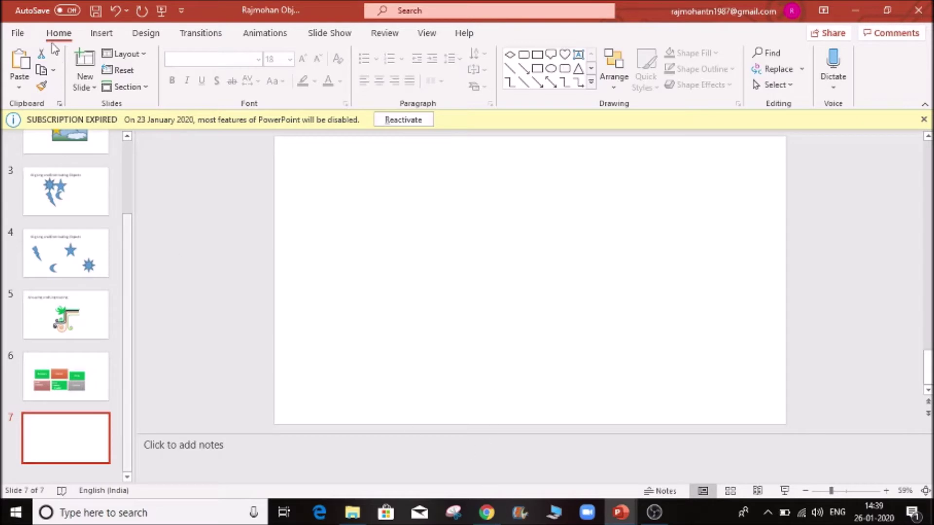
# - Show the Insert ribbon commands for the blank seventh slide
pyautogui.click(103, 34)
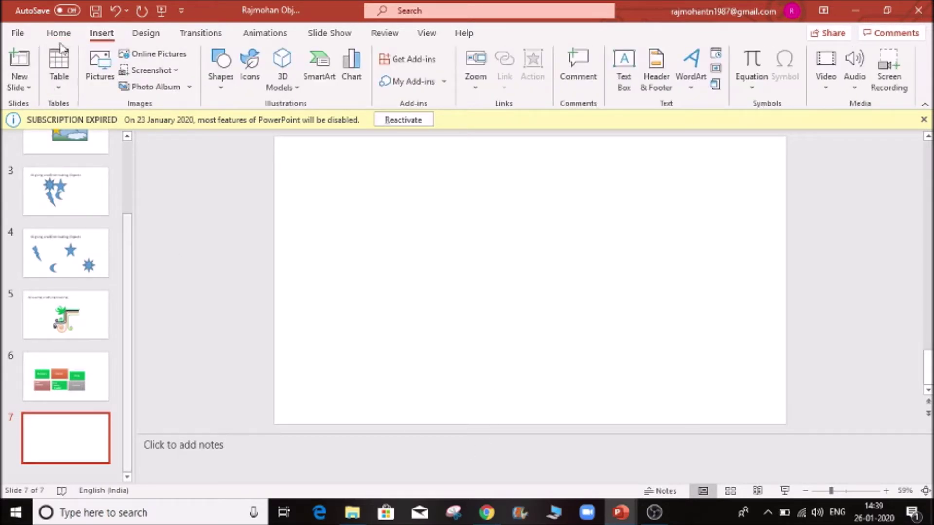
pyautogui.click(58, 88)
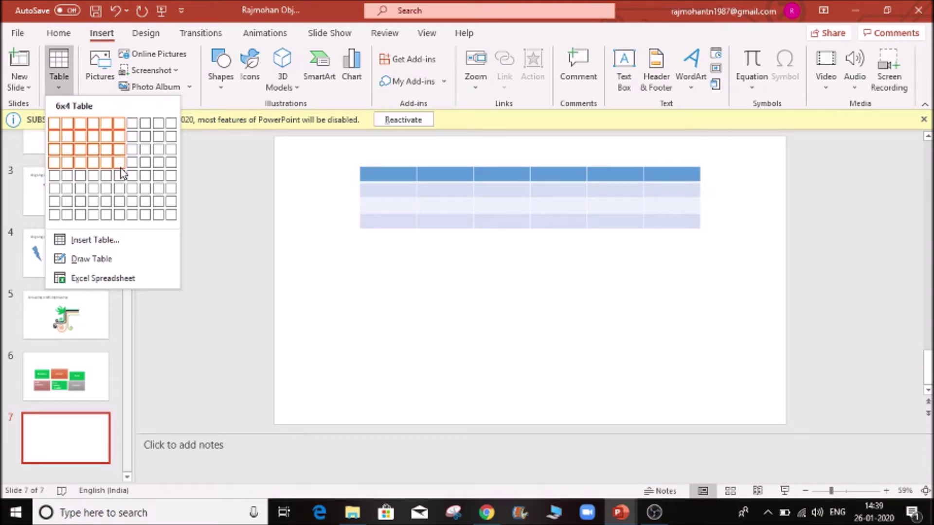
pyautogui.click(102, 243)
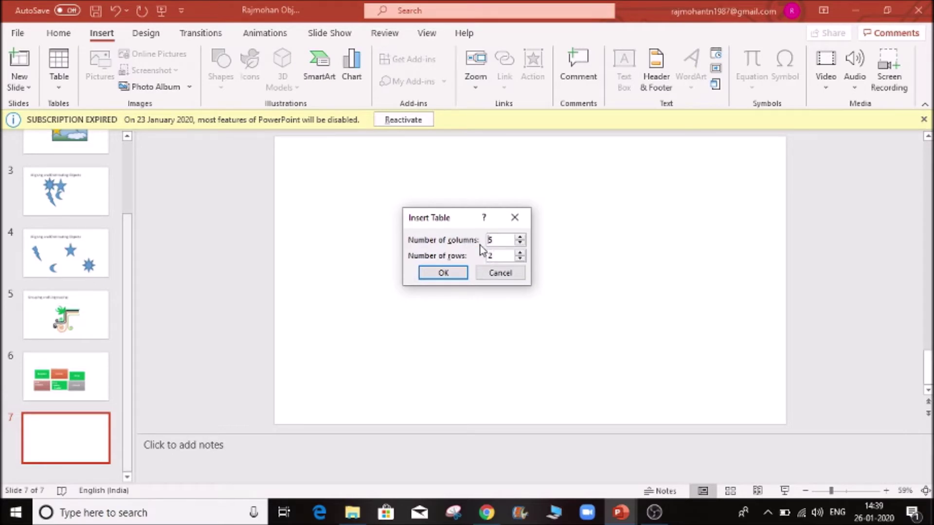
pyautogui.click(455, 275)
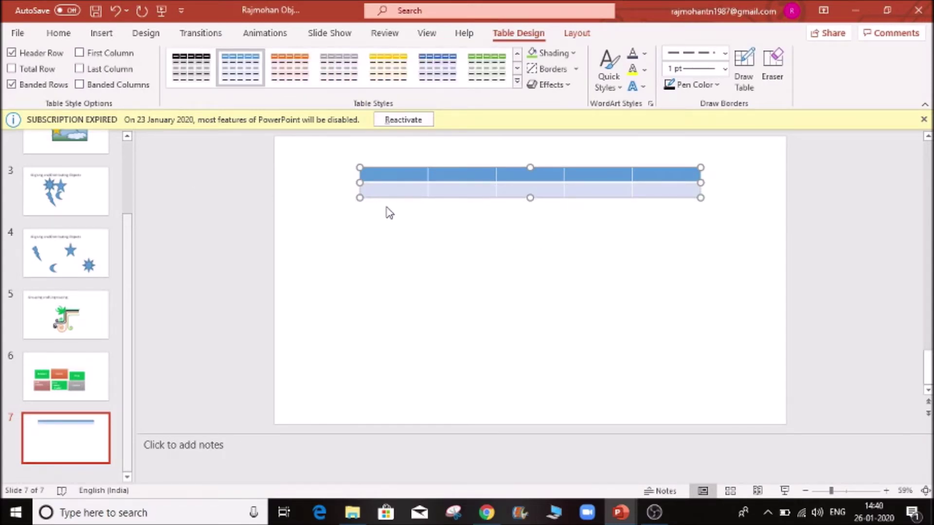
pyautogui.hotkey('ctrl', 'z')
pyautogui.click(58, 32)
pyautogui.click(99, 34)
pyautogui.click(61, 88)
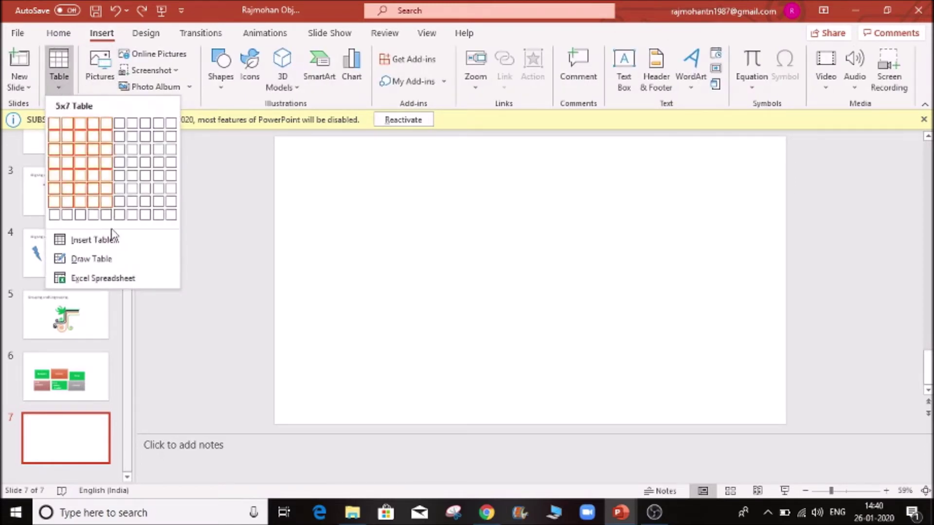
pyautogui.click(90, 261)
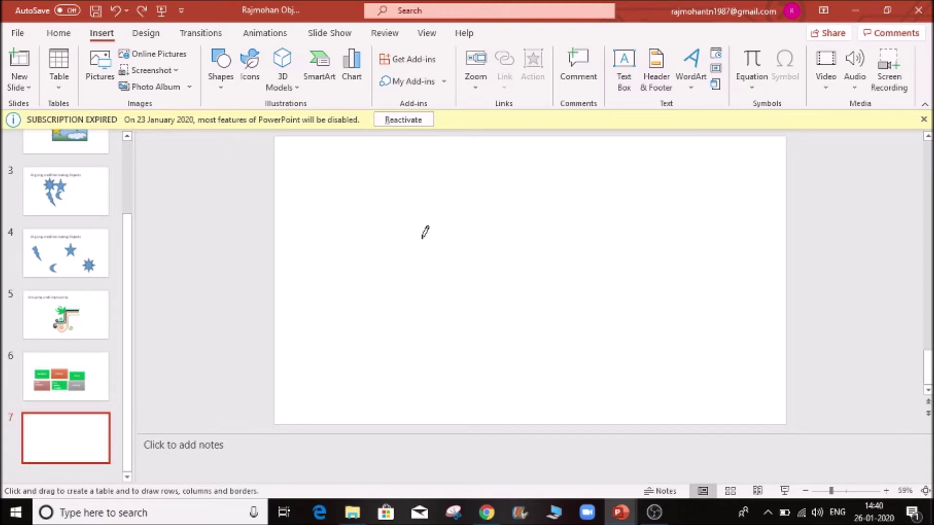
pyautogui.moveTo(419, 208)
pyautogui.mouseDown()
pyautogui.moveTo(420, 228)
pyautogui.moveTo(505, 220)
pyautogui.mouseUp()
pyautogui.click(498, 265)
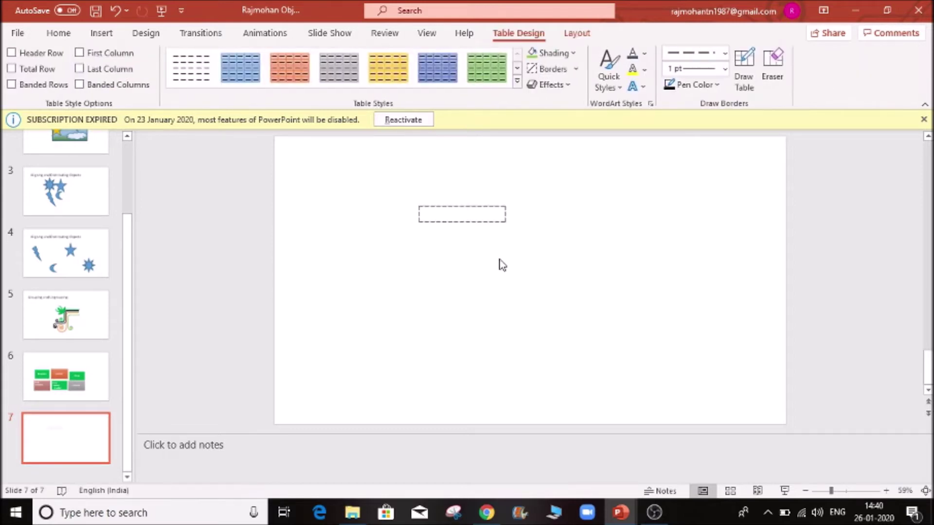
pyautogui.click(442, 221)
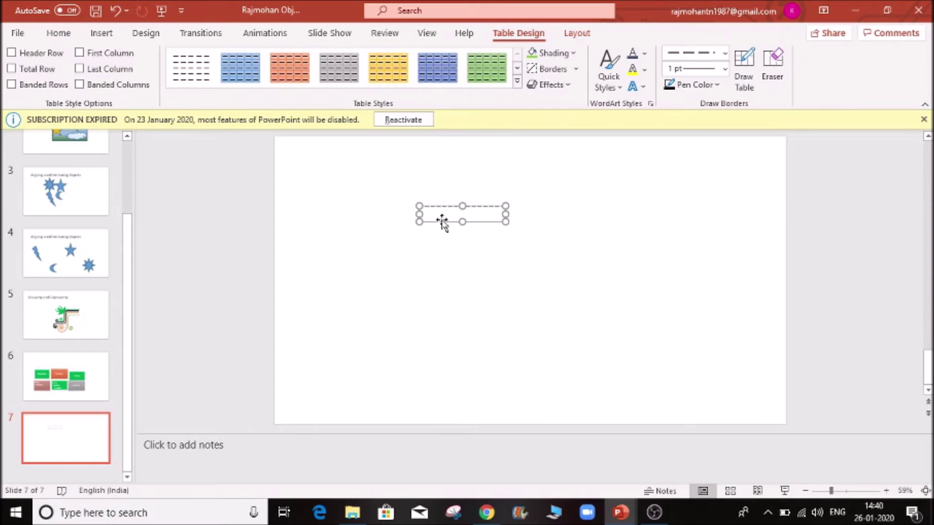
pyautogui.hotkey('ctrl', 'z')
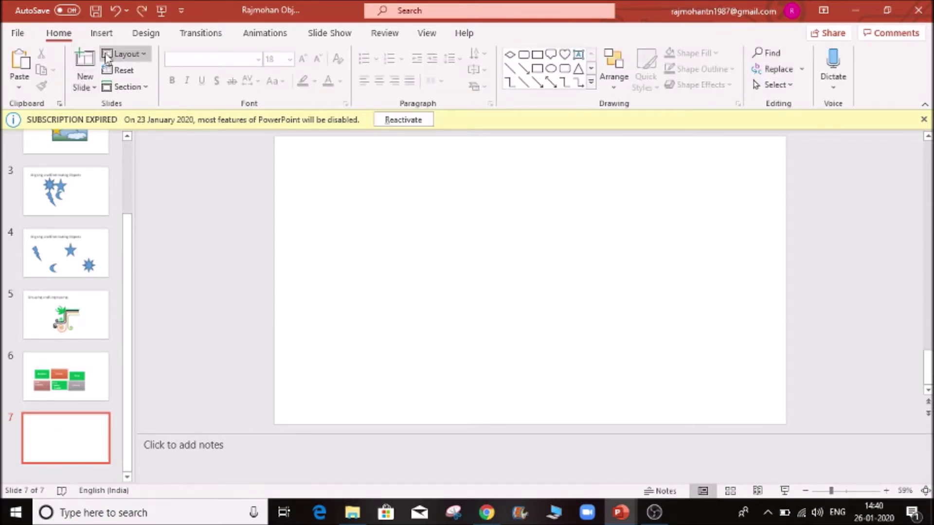
pyautogui.click(101, 32)
# - Insert a 4x4 table and type the S.NO, Name, Maths and Science headers
pyautogui.click(59, 68)
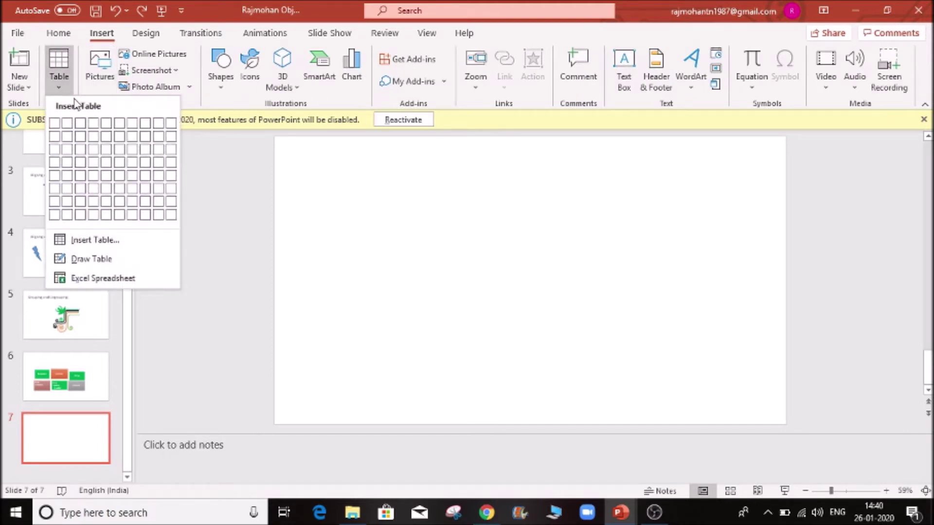
pyautogui.click(93, 171)
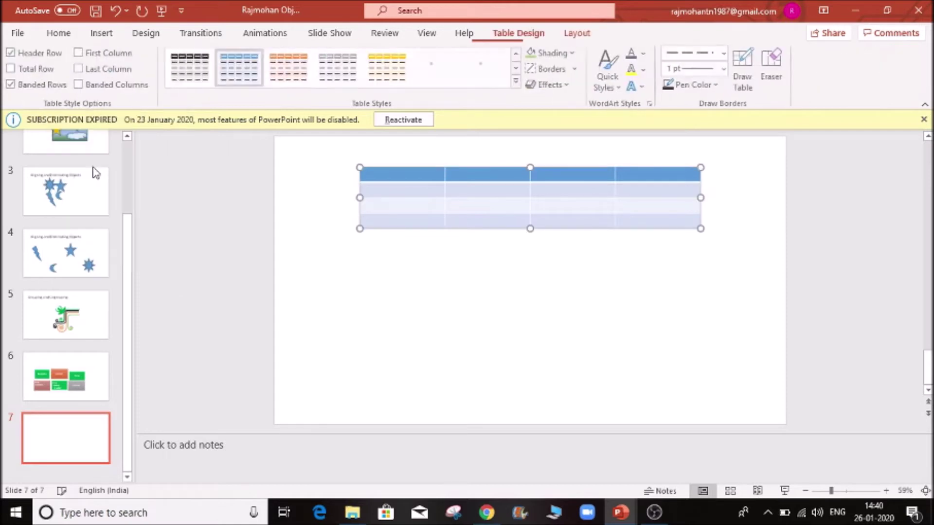
pyautogui.click(498, 319)
pyautogui.click(415, 181)
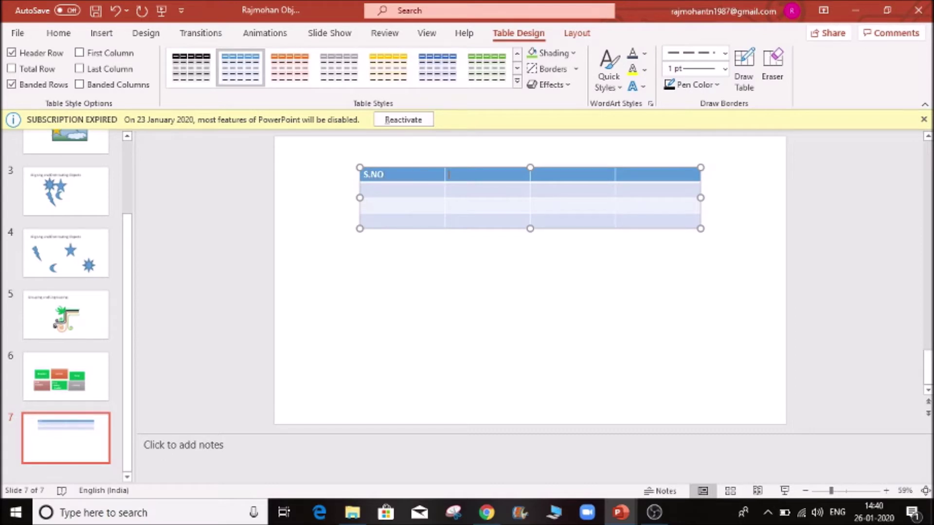
pyautogui.write('Nam')
pyautogui.write('Maths')
# - Fill the first student rows with serial numbers, names and marks, adding a row at the end
pyautogui.click(398, 190)
pyautogui.write('1')
pyautogui.press('Tab')
pyautogui.write('Ra')
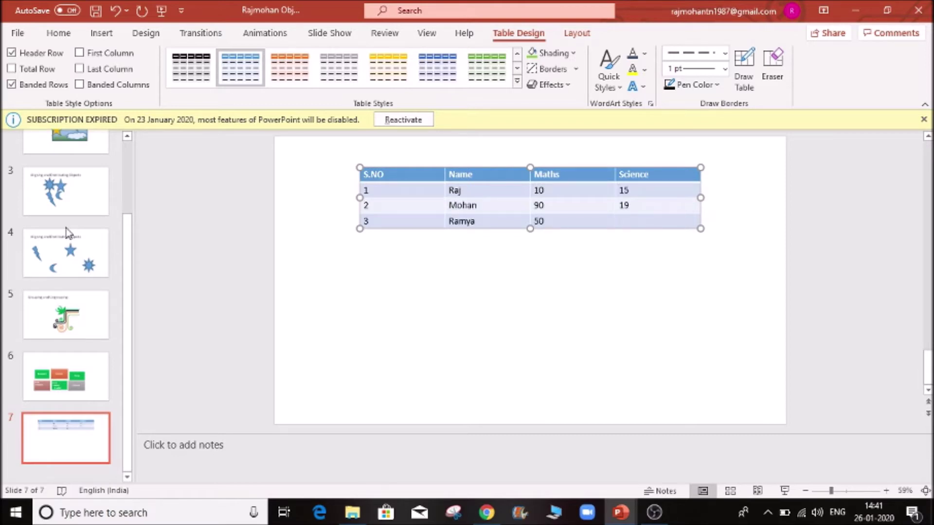
pyautogui.write('0')
pyautogui.press('Tab')
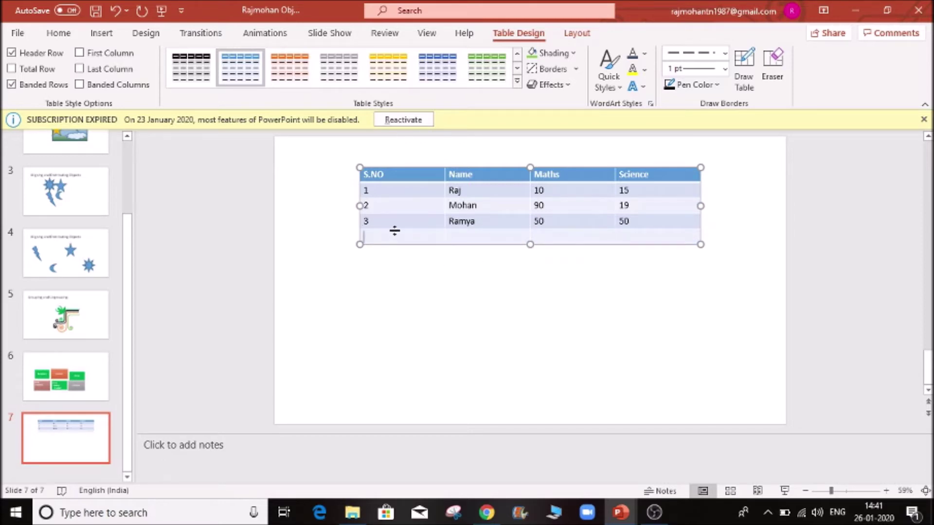
# - Fill the new fourth row with serial number 4, the student's name and marks
pyautogui.write('4')
pyautogui.press('Tab')
pyautogui.write('T')
pyautogui.press('BackSpace')
pyautogui.write('Gobi')
pyautogui.press('Tab')
pyautogui.write('50')
pyautogui.press('Tab')
pyautogui.write('80')
pyautogui.click(659, 238)
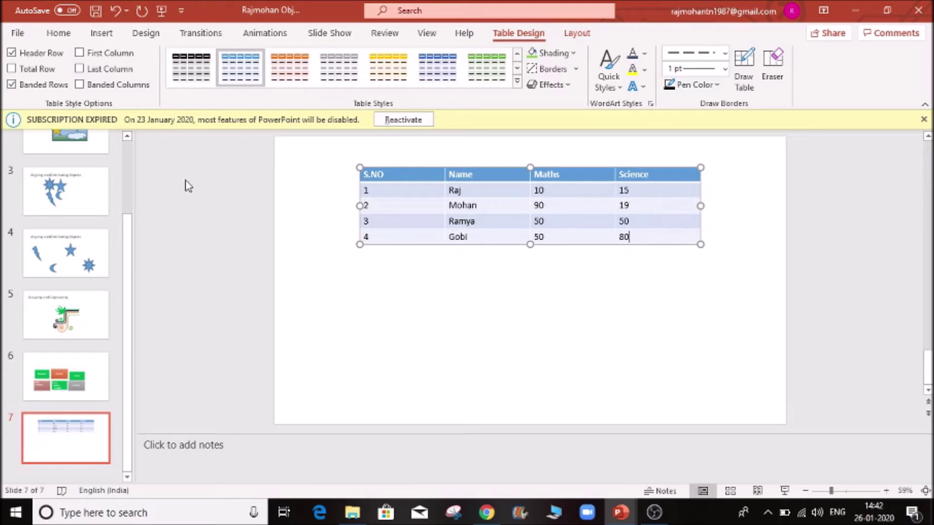
pyautogui.click(569, 344)
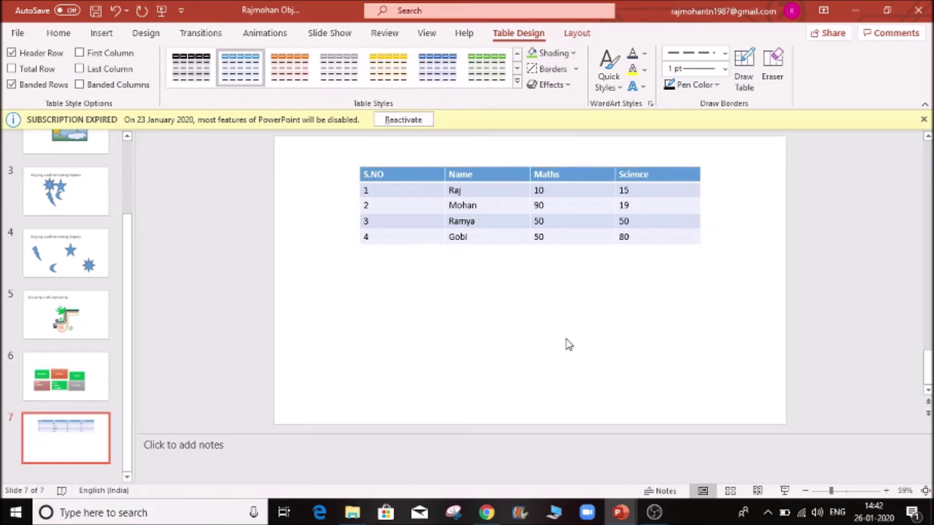
# - Turn on the Total Row table style option, keeping Header Row checked
pyautogui.click(539, 212)
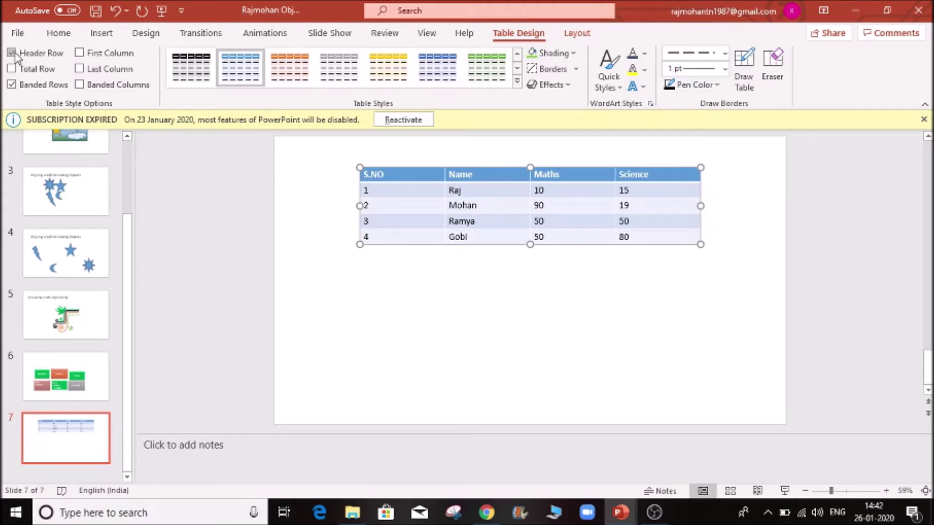
pyautogui.click(12, 53)
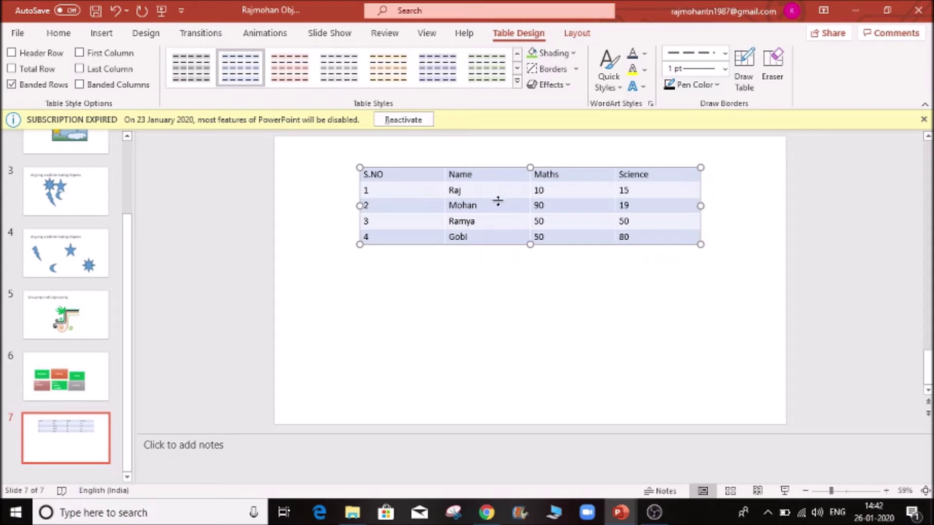
pyautogui.click(13, 55)
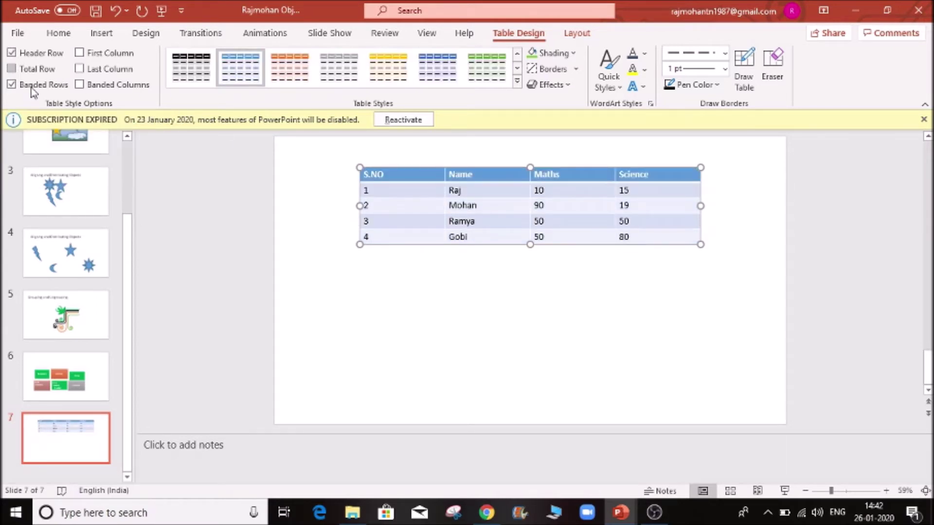
pyautogui.click(11, 68)
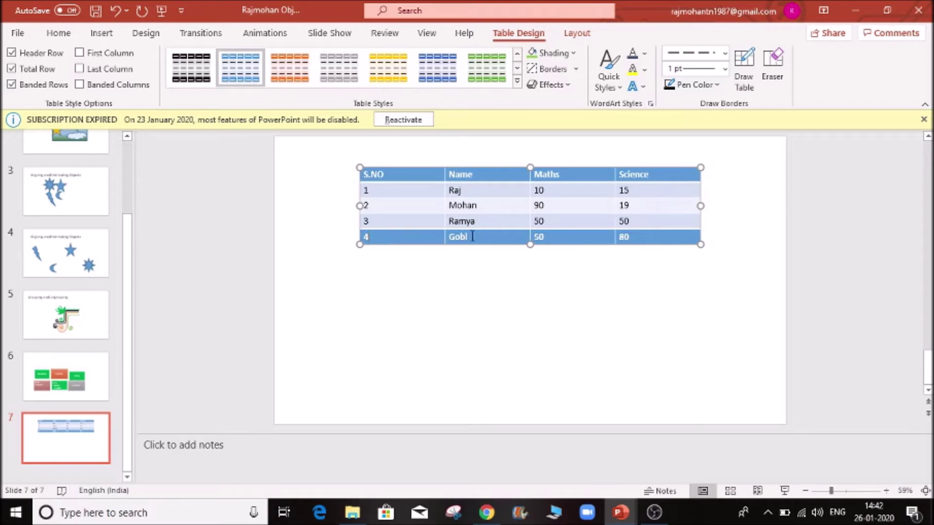
# - Enter 150 and 200 in the total row's Maths and Science cells, then uncheck Banded Rows
pyautogui.press('BackSpace')
pyautogui.press('BackSpace')
pyautogui.press('BackSpace')
pyautogui.press('BackSpace')
pyautogui.press('Tab')
pyautogui.write('150')
pyautogui.press('Tab')
pyautogui.write('20')
pyautogui.click(641, 220)
pyautogui.click(13, 85)
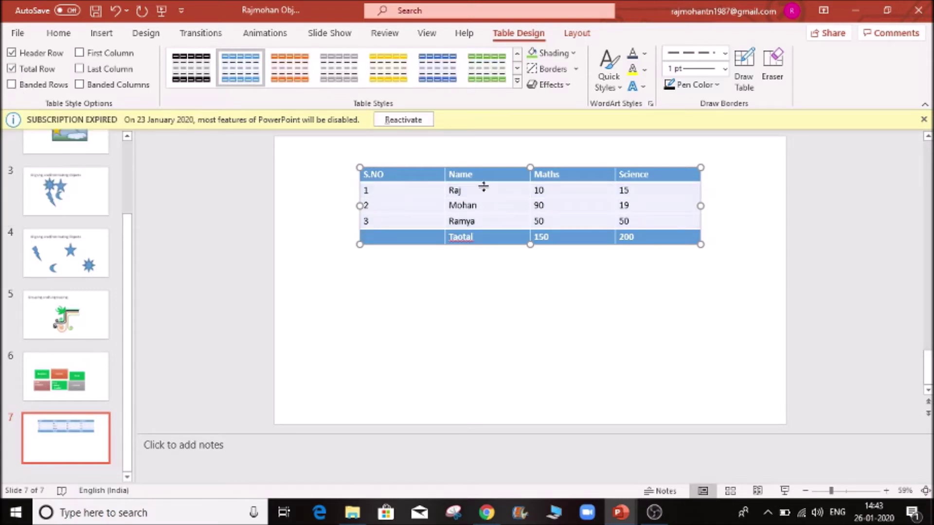
# - Check Banded Columns, leaving First Column, Last Column and Banded Rows unchecked
pyautogui.click(11, 86)
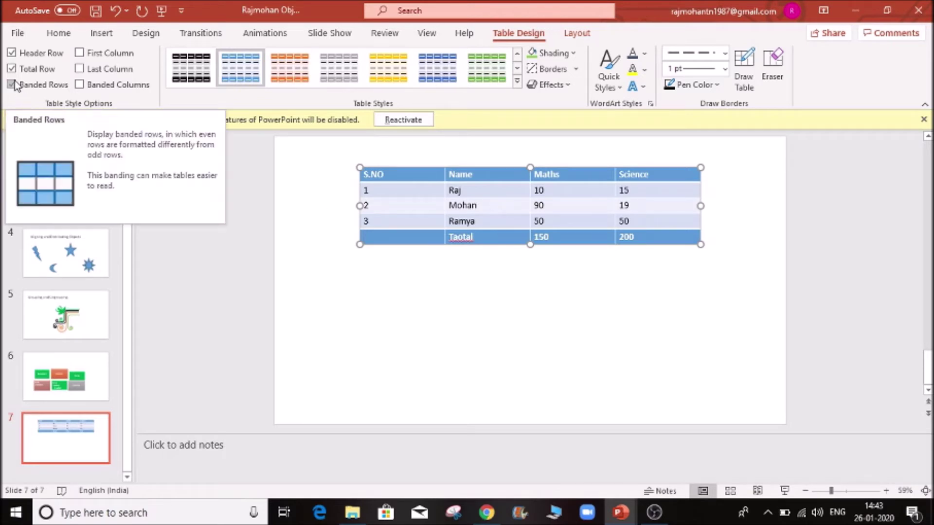
pyautogui.click(80, 52)
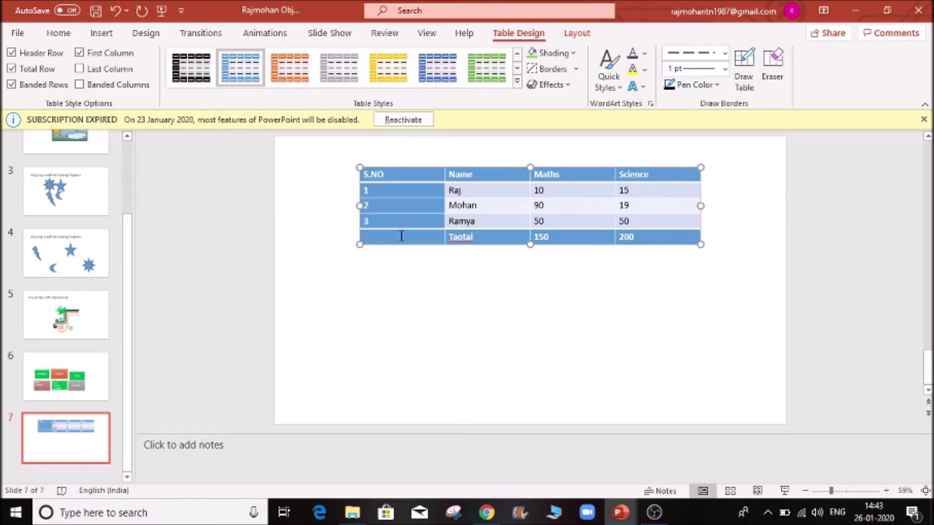
pyautogui.click(81, 53)
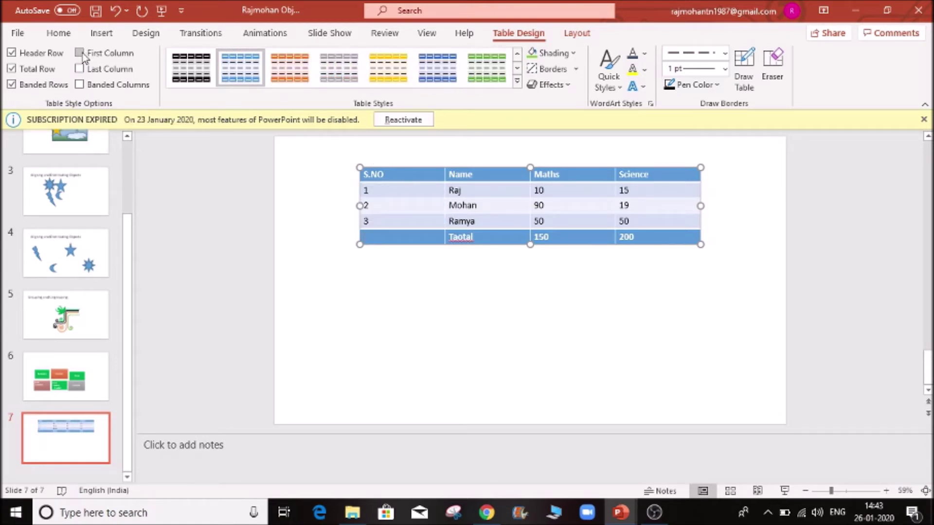
pyautogui.click(81, 69)
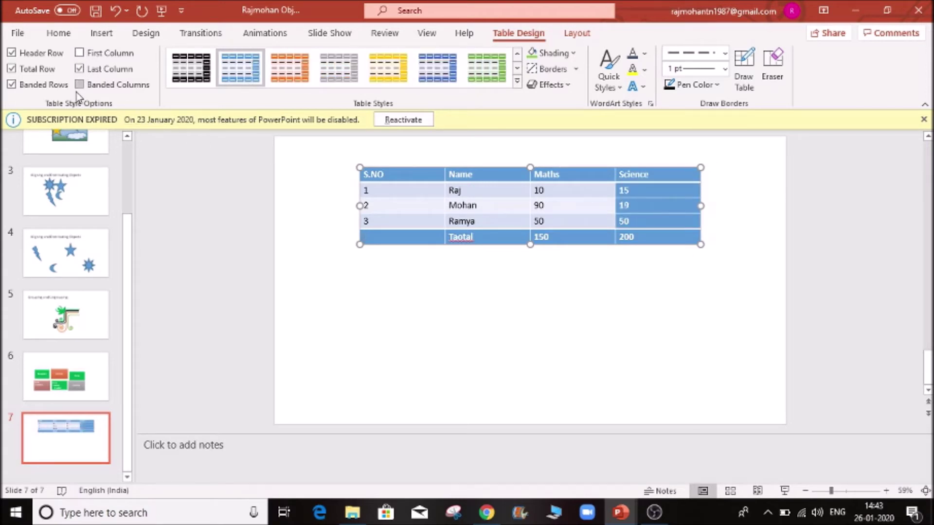
pyautogui.click(79, 69)
pyautogui.click(80, 84)
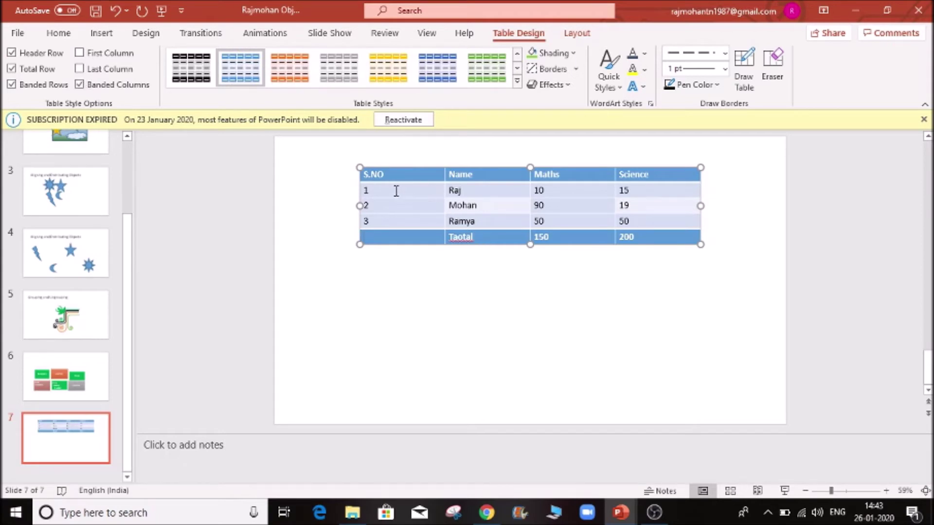
pyautogui.click(12, 84)
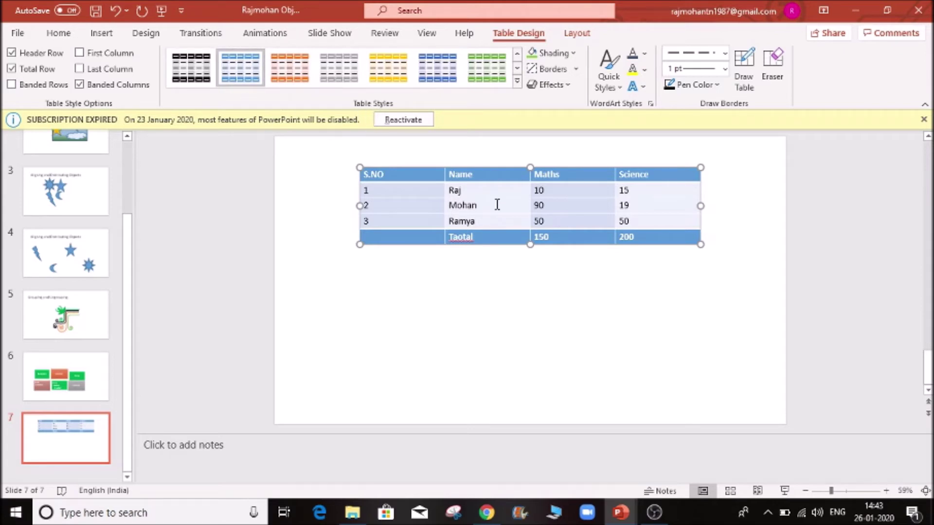
# - Try several table styles from the gallery, ending with No Style, No Grid
pyautogui.click(518, 81)
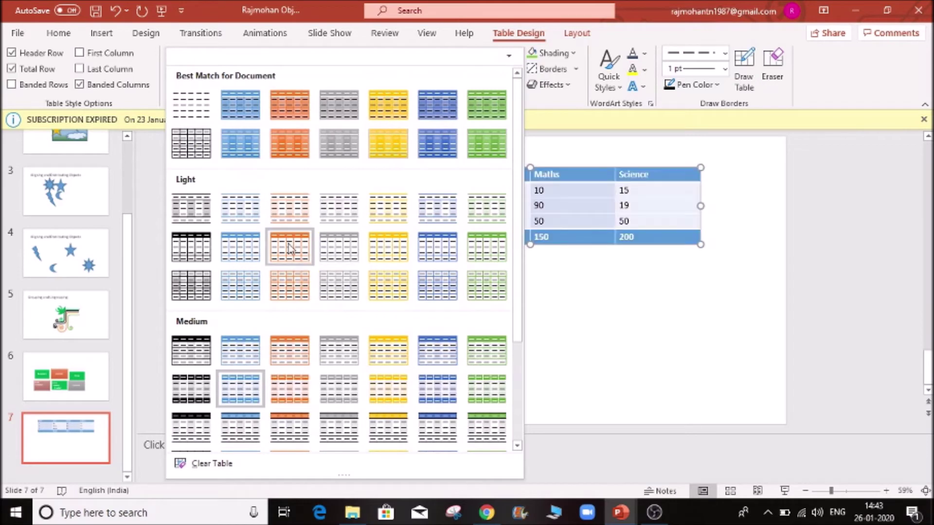
pyautogui.click(182, 259)
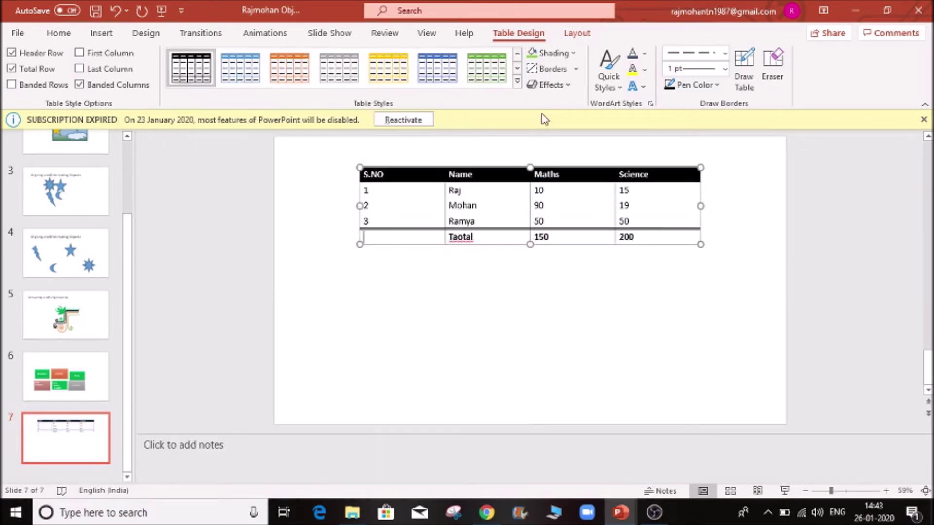
pyautogui.click(486, 70)
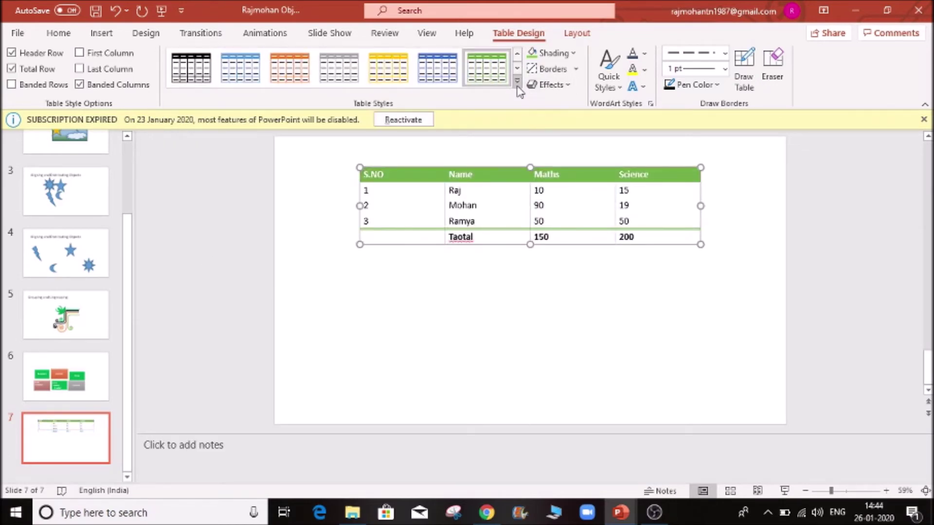
pyautogui.click(517, 80)
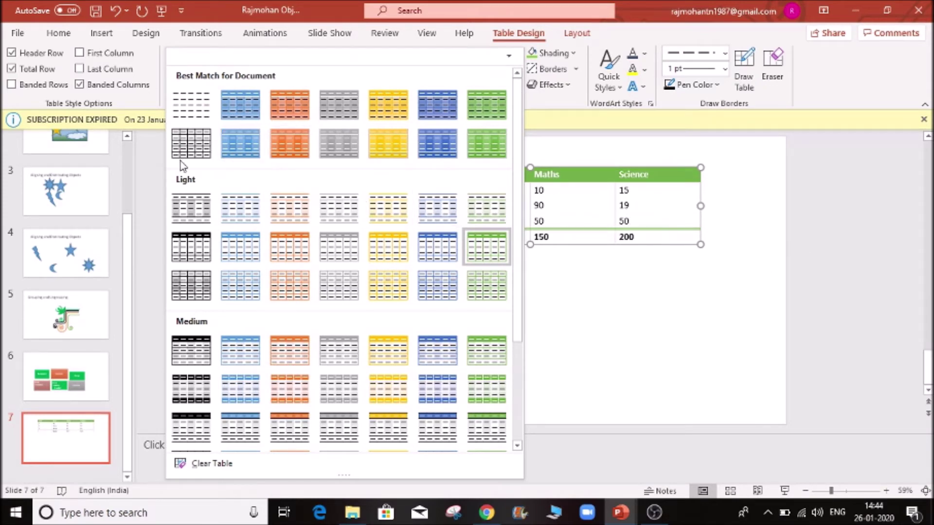
pyautogui.click(197, 110)
pyautogui.click(507, 348)
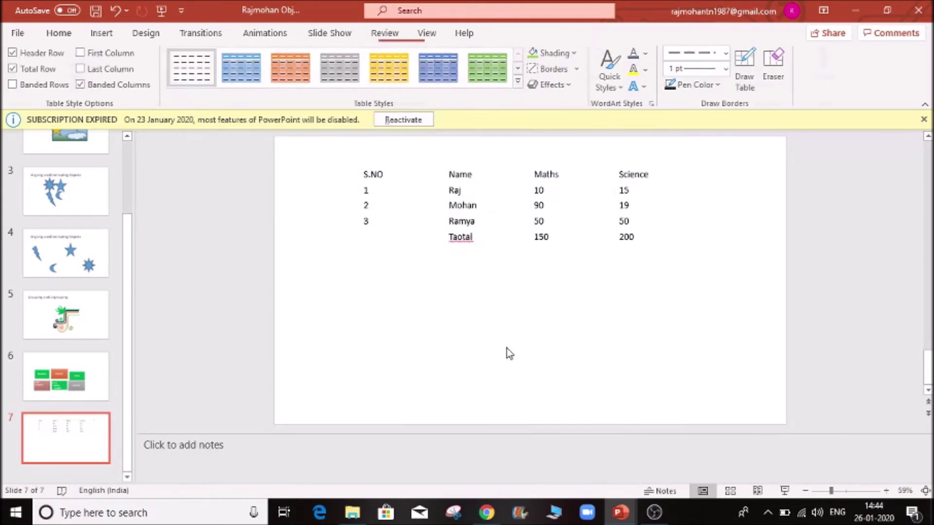
# - Correct the misspelled 'Taotal' to 'Total' using the spelling suggestions
pyautogui.rightClick(460, 238)
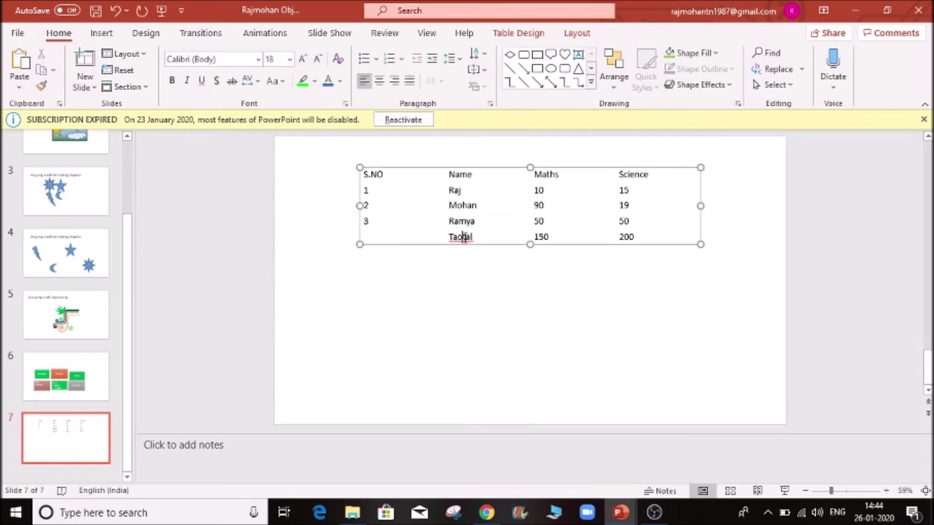
pyautogui.click(480, 250)
pyautogui.click(492, 195)
# - Apply the blue banded Medium table style and zoom the slide to 100%
pyautogui.click(530, 33)
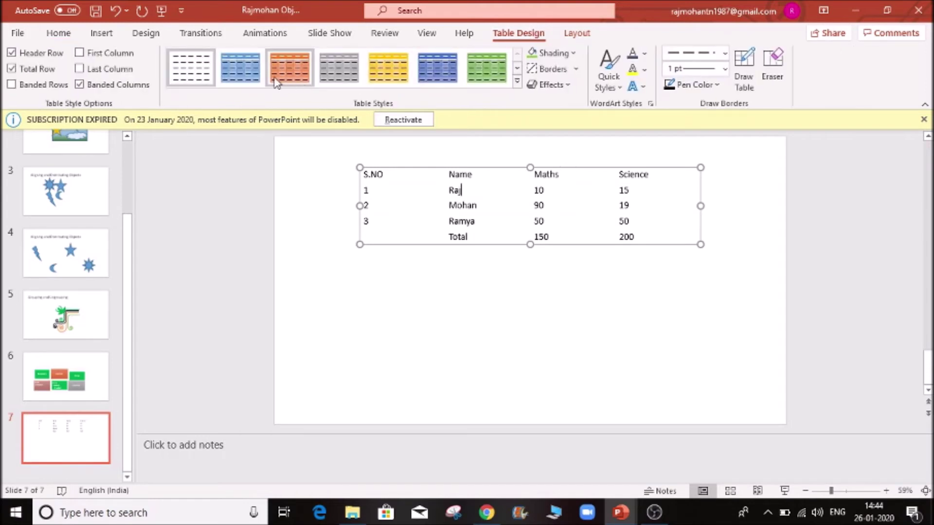
pyautogui.click(243, 67)
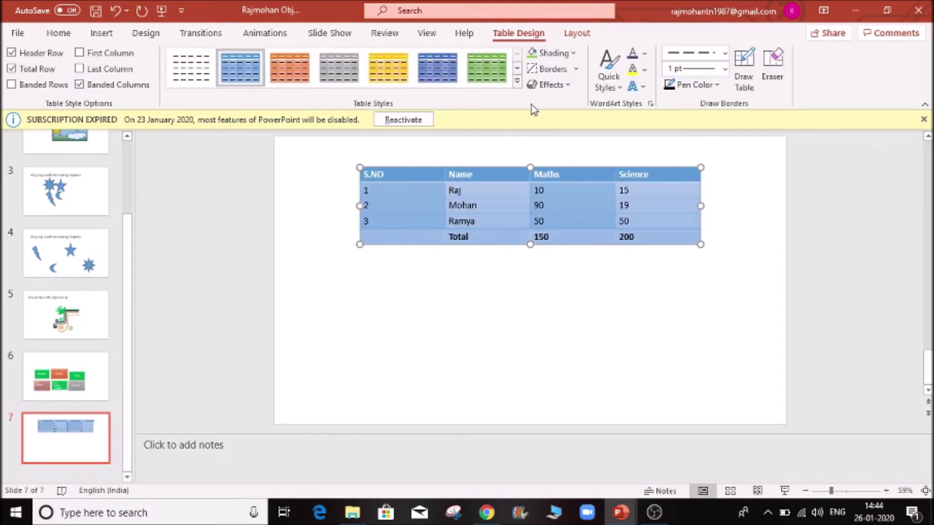
pyautogui.click(474, 295)
pyautogui.click(529, 194)
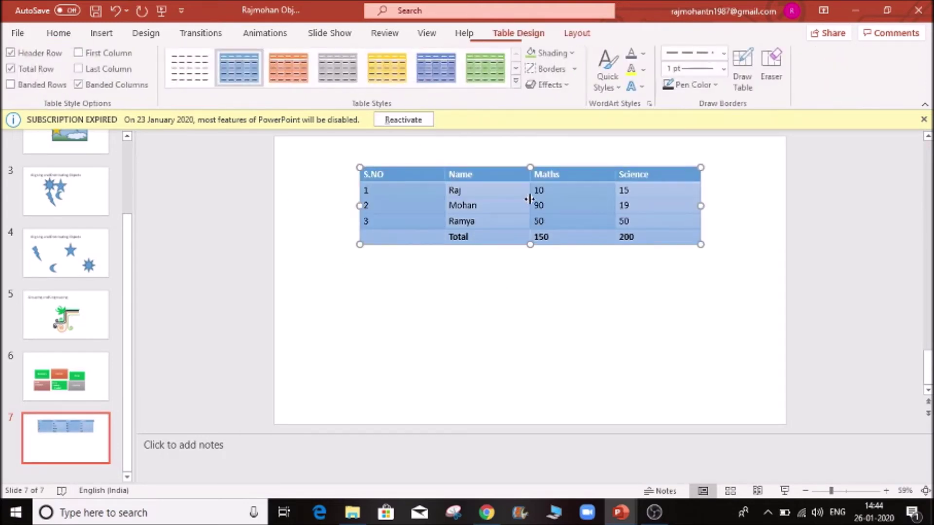
pyautogui.click(881, 491)
pyautogui.click(881, 491)
pyautogui.click(881, 491)
pyautogui.click(881, 490)
pyautogui.click(882, 490)
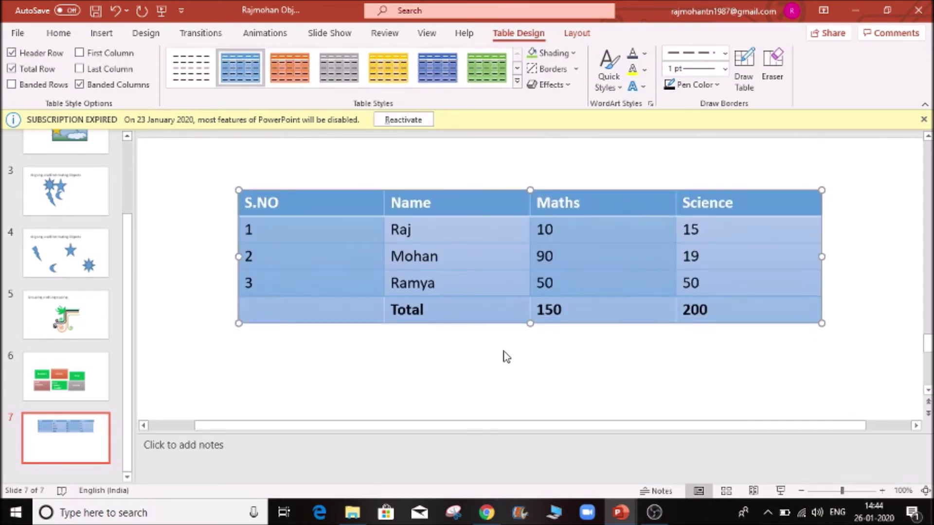
# - Fill the table with light green and apply dashed All Borders
pyautogui.click(571, 55)
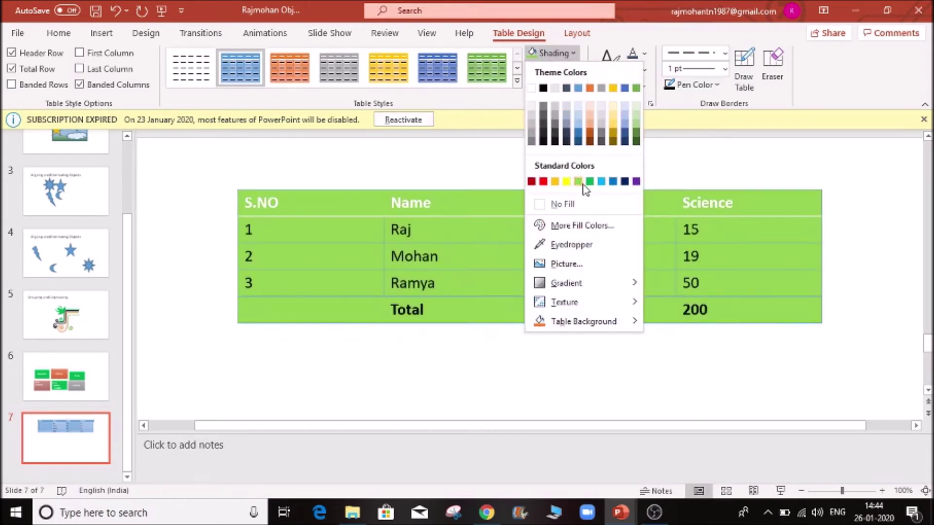
pyautogui.click(581, 183)
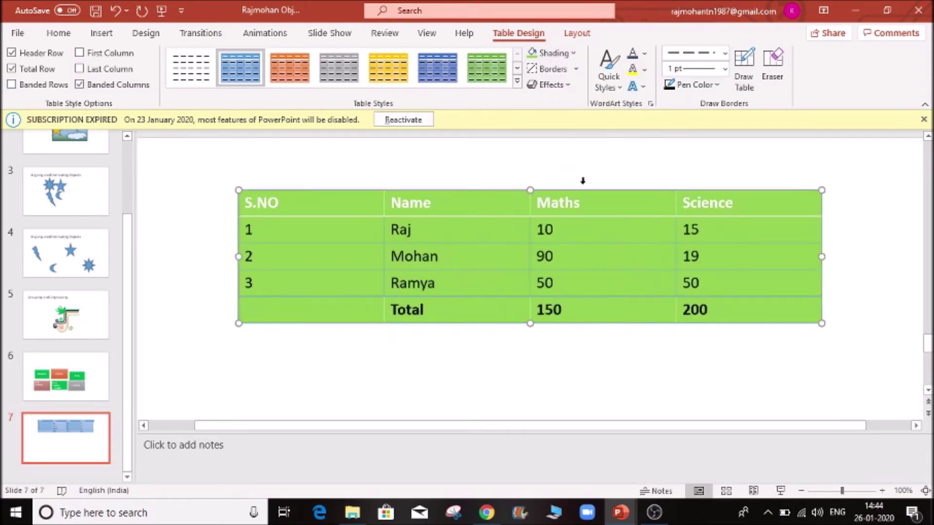
pyautogui.click(577, 73)
pyautogui.click(562, 109)
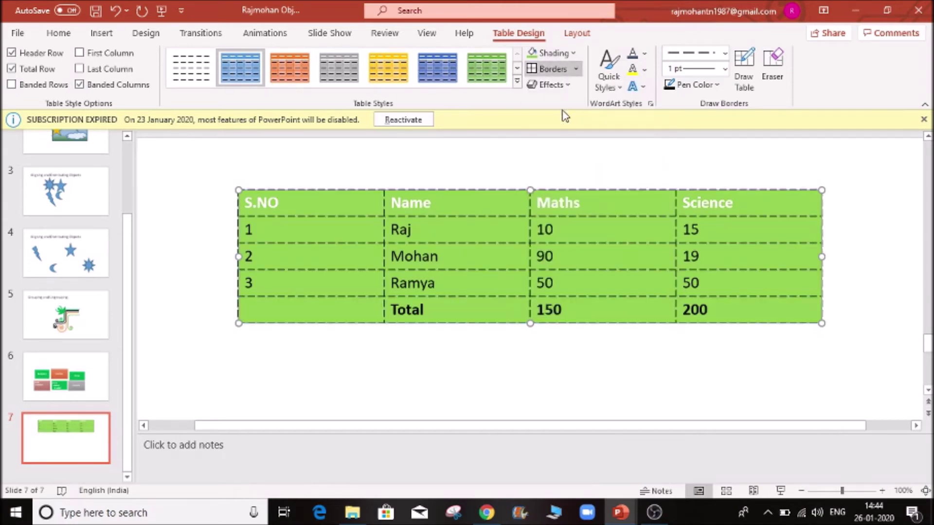
pyautogui.click(451, 381)
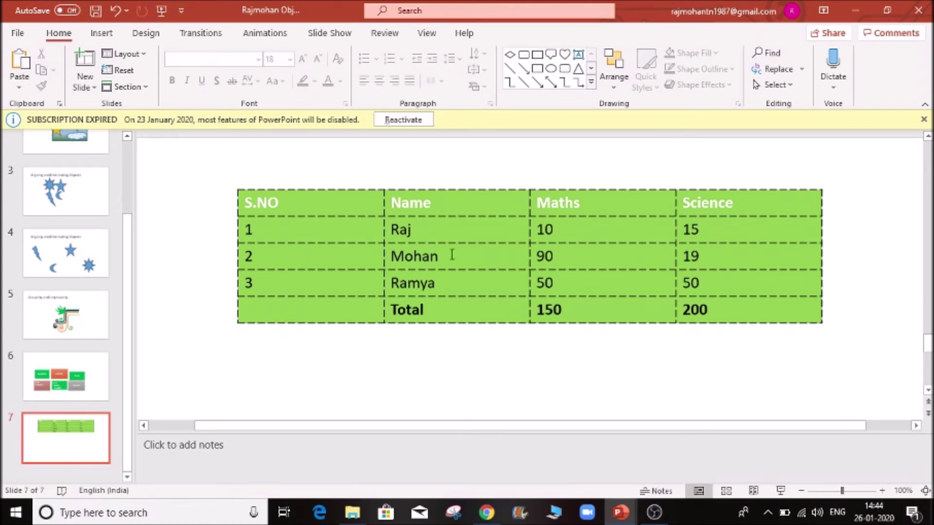
# - Add a top border to the Total cell
pyautogui.click(487, 316)
pyautogui.click(577, 70)
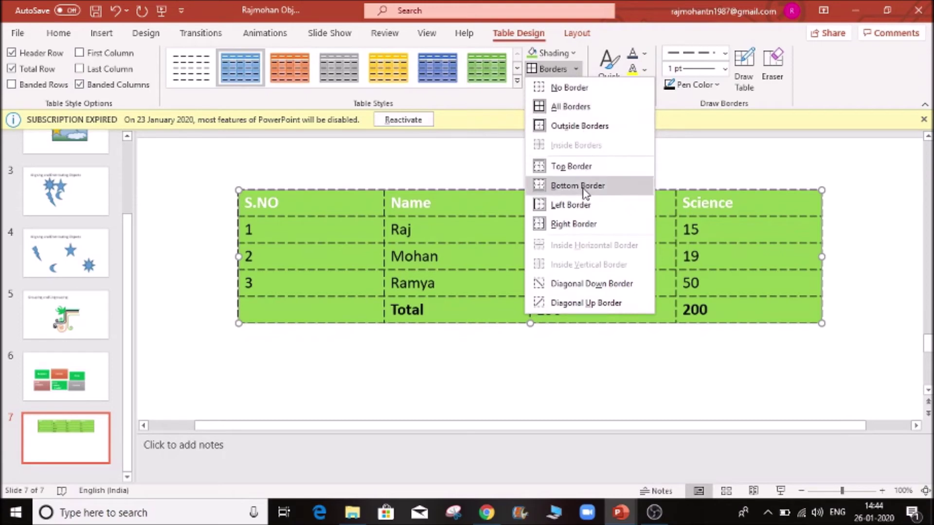
pyautogui.click(581, 167)
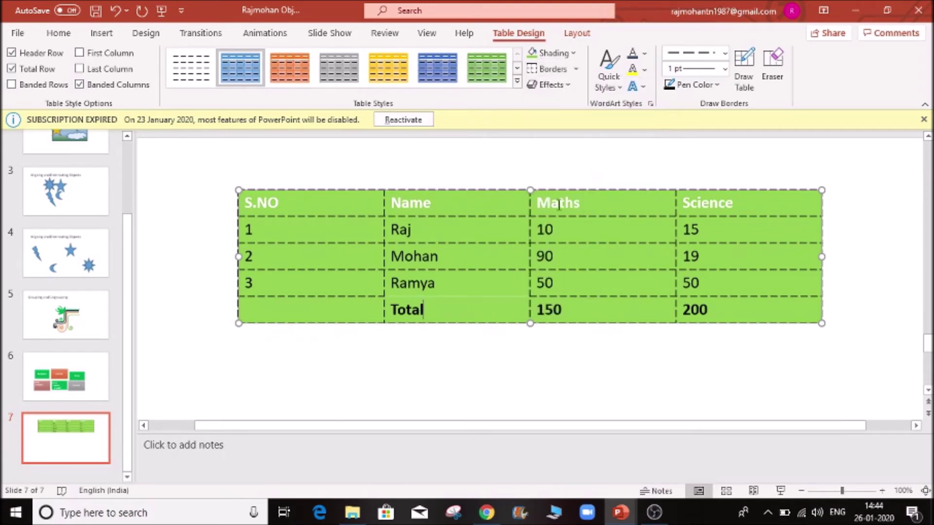
pyautogui.click(471, 405)
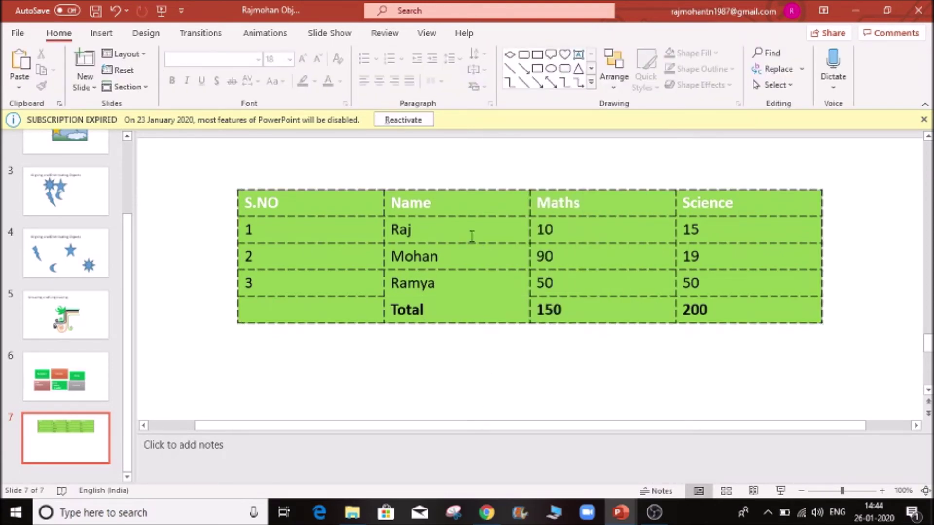
# - Select the whole table with Ctrl+A and apply a top border to it
pyautogui.click(464, 210)
pyautogui.press('Down')
pyautogui.press('Down')
pyautogui.press('Down')
pyautogui.press('Down')
pyautogui.hotkey('ctrl', 'a')
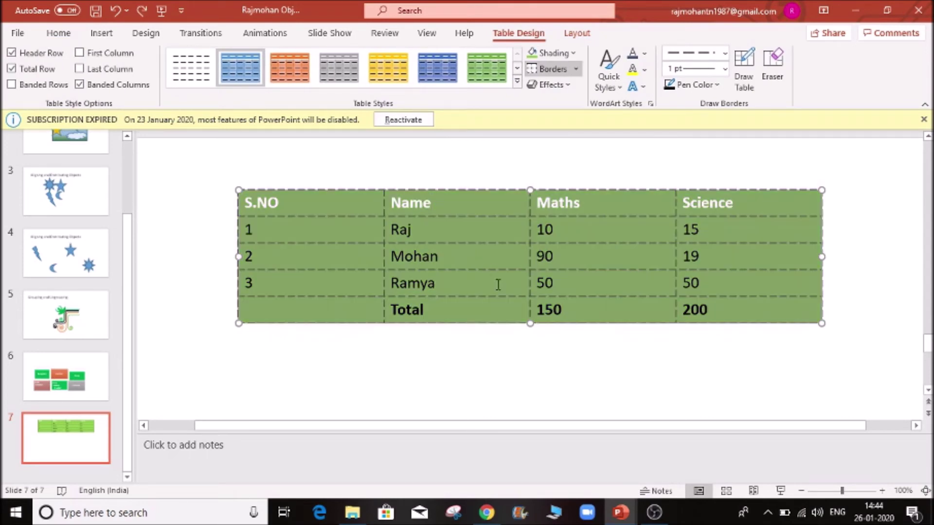
pyautogui.click(575, 69)
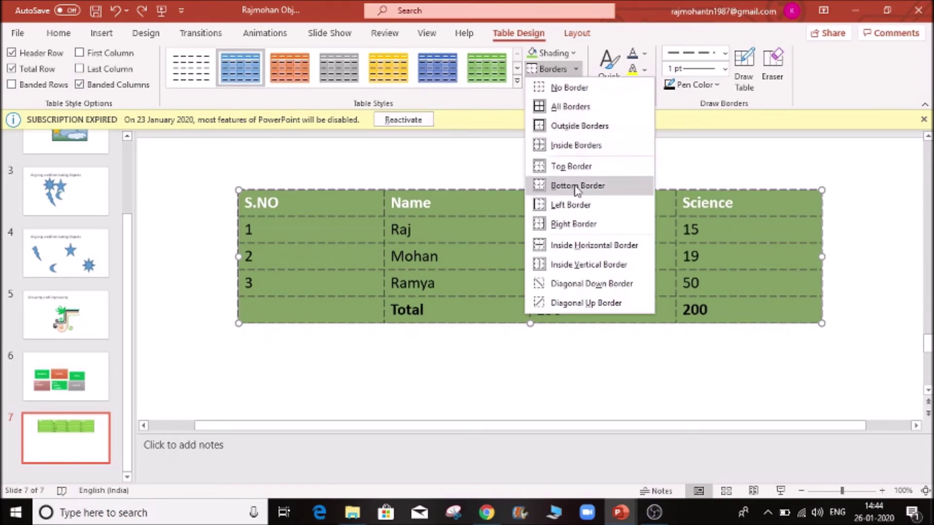
pyautogui.click(574, 167)
pyautogui.click(538, 360)
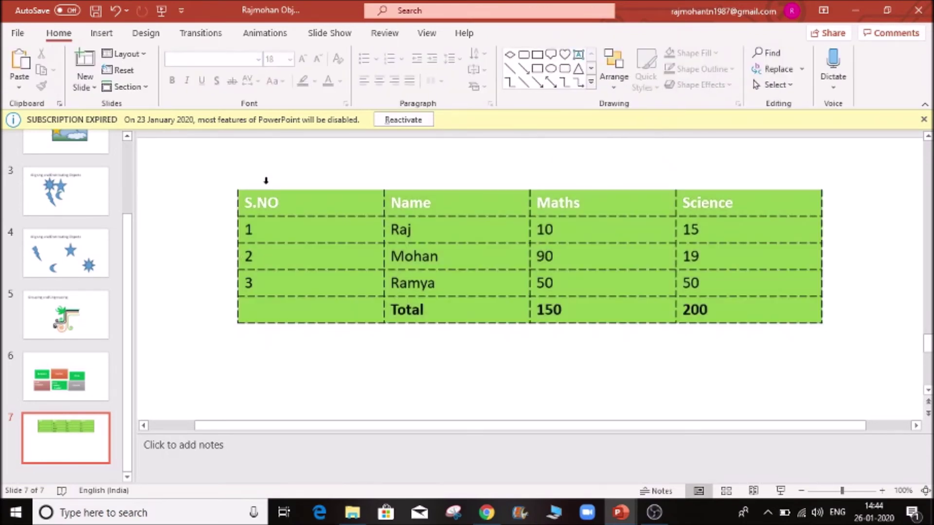
pyautogui.click(506, 244)
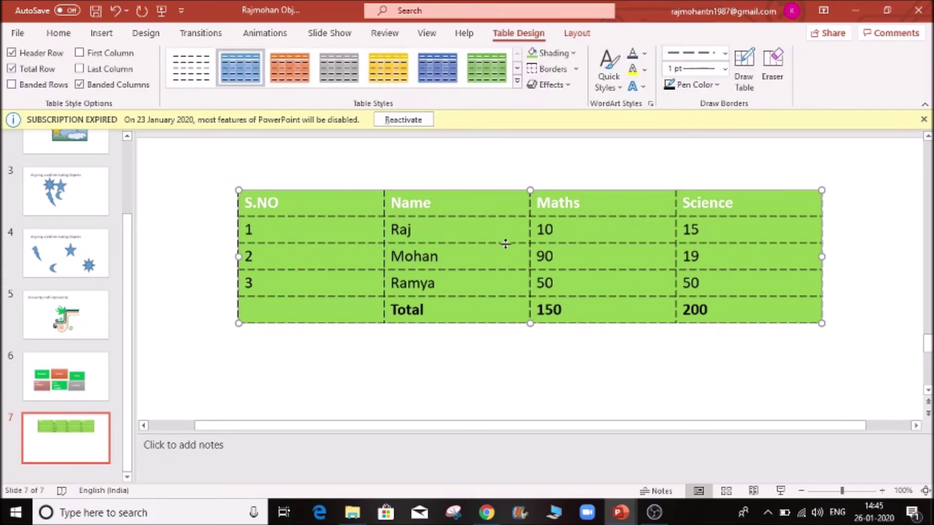
pyautogui.click(463, 227)
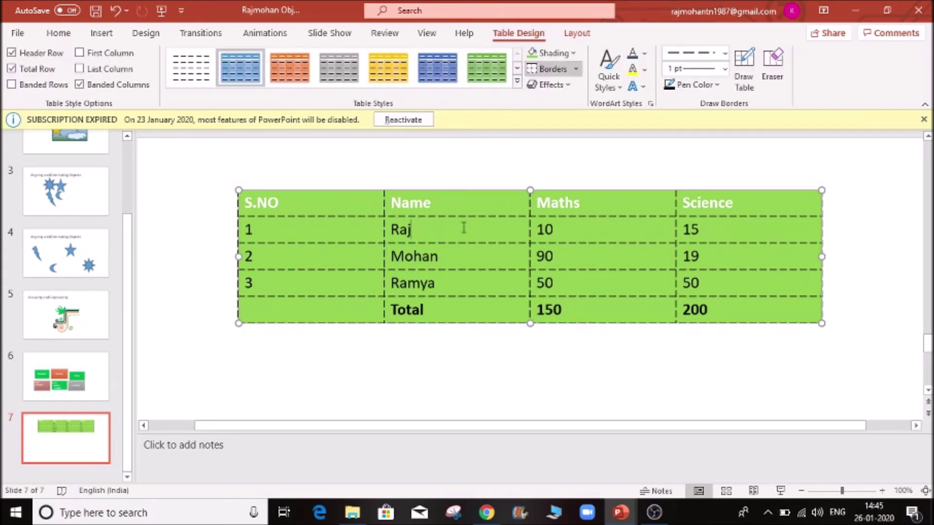
pyautogui.hotkey('ctrl', 'a')
# - Remove all table borders and give every cell a raised Cell Bevel effect
pyautogui.click(575, 68)
pyautogui.click(578, 90)
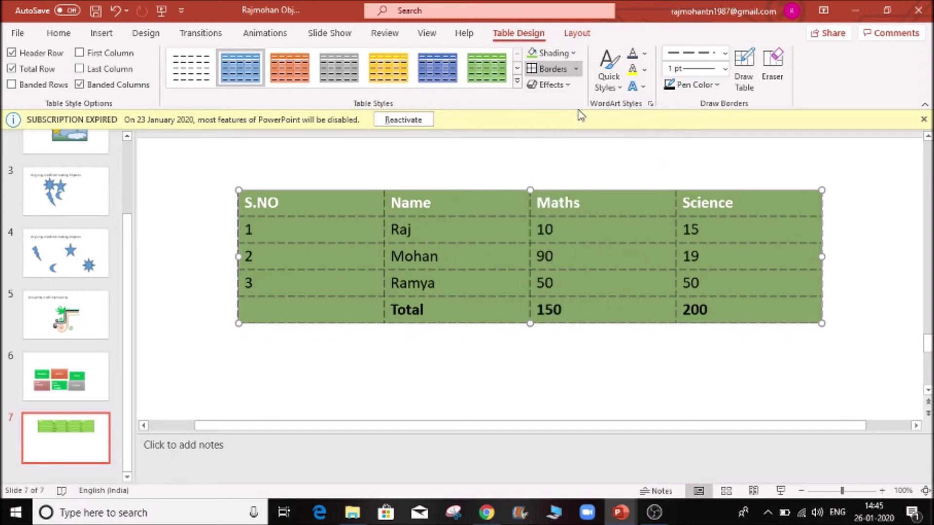
pyautogui.click(569, 86)
pyautogui.moveTo(575, 113)
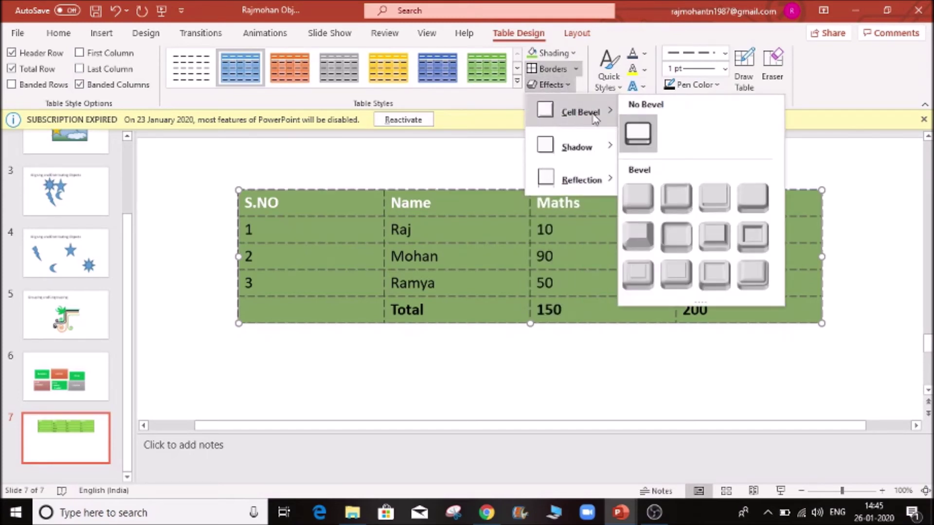
pyautogui.click(676, 199)
pyautogui.click(576, 378)
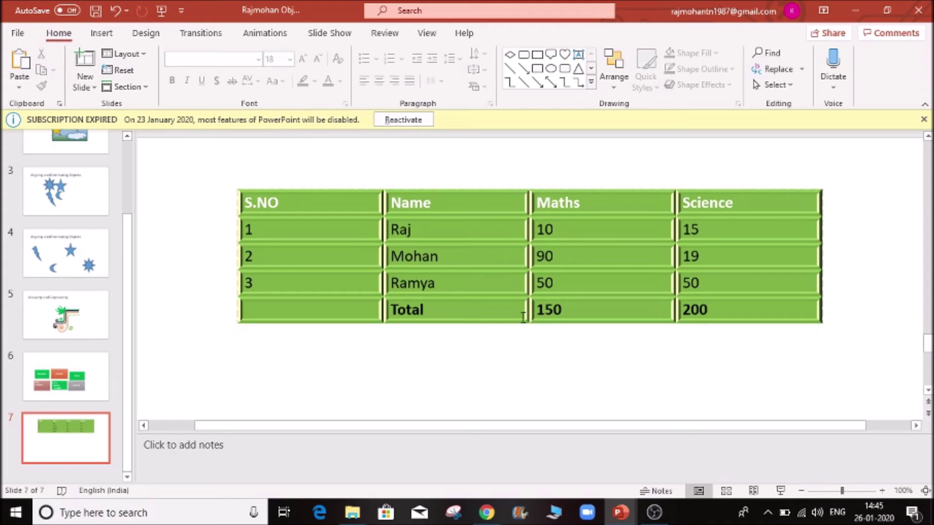
pyautogui.click(497, 259)
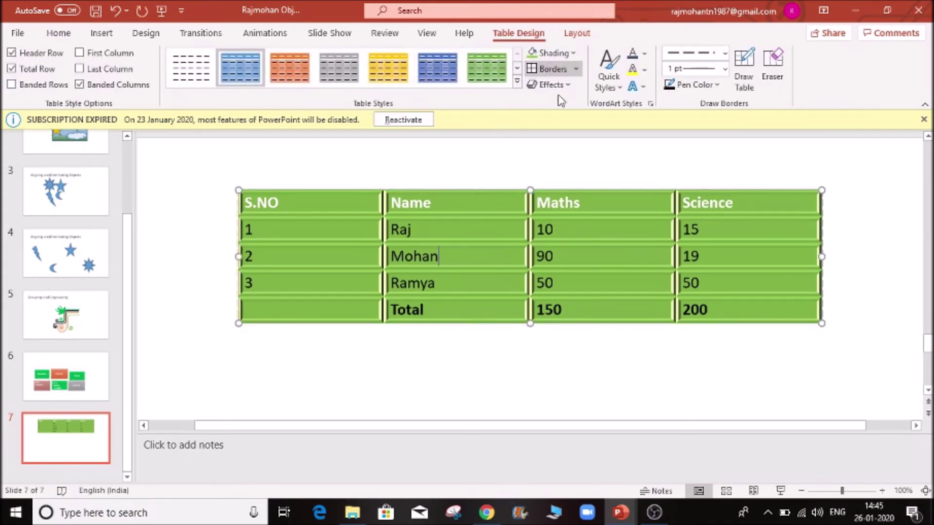
pyautogui.click(568, 85)
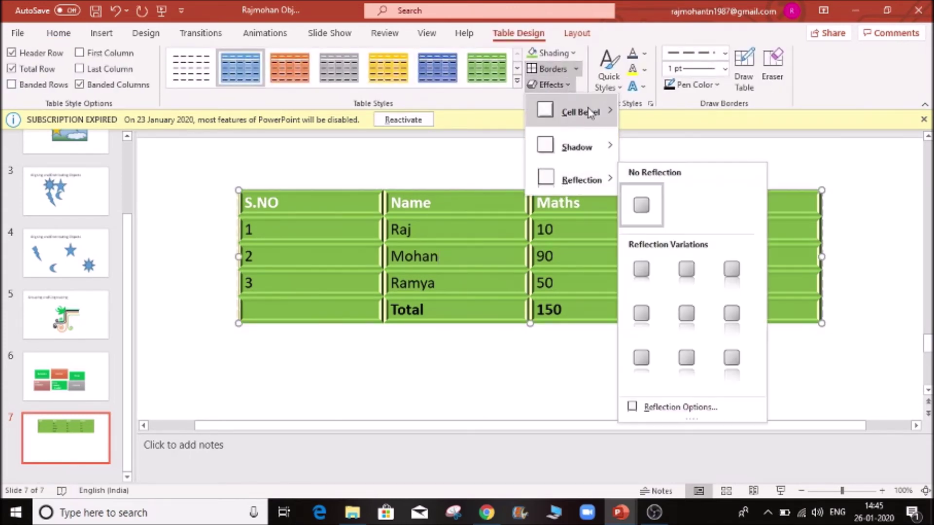
pyautogui.moveTo(589, 112)
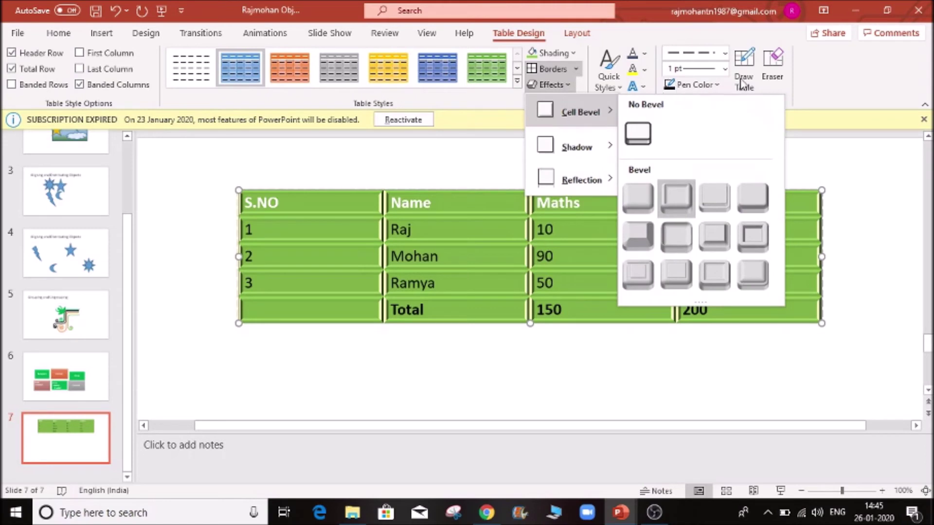
pyautogui.click(594, 269)
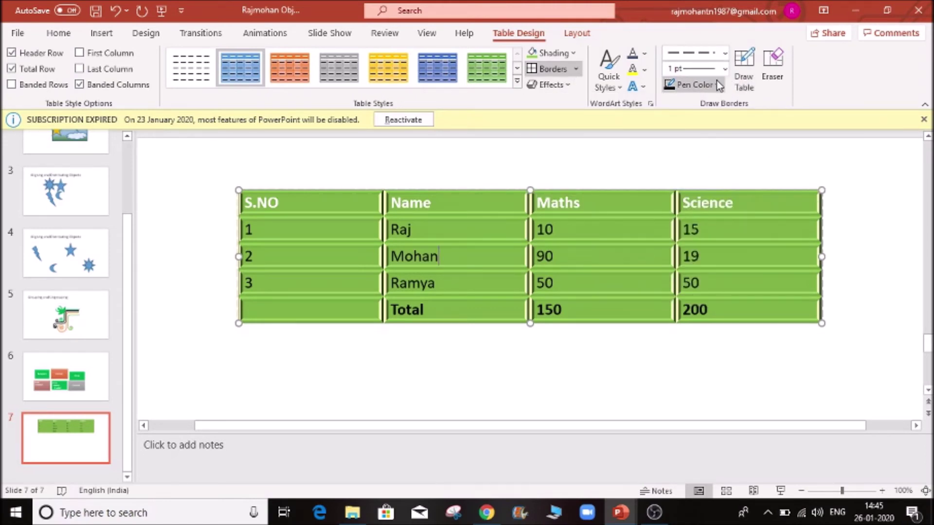
# - Draw a small empty table below the marks table with Draw Table
pyautogui.click(743, 73)
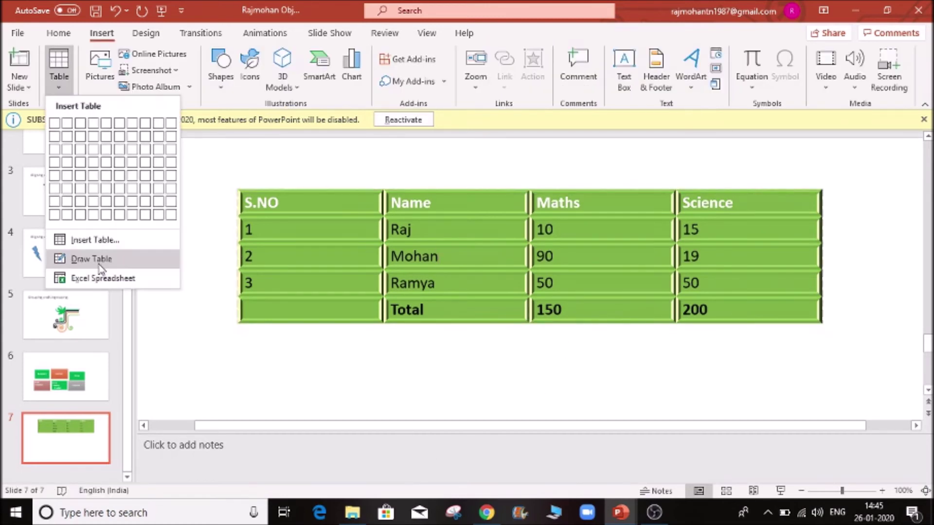
pyautogui.click(97, 258)
pyautogui.moveTo(567, 352); pyautogui.dragTo(688, 367)
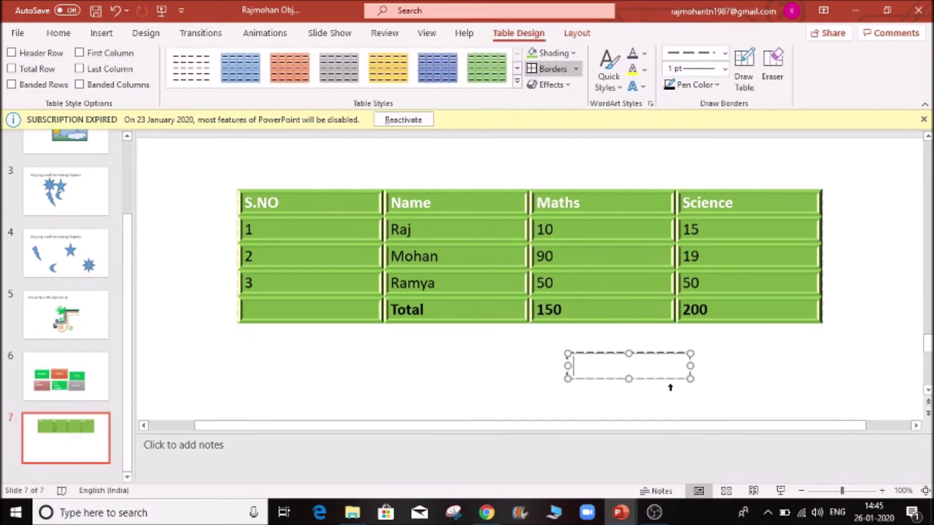
# - Set the pen colour to gold and draw a second small table to the right
pyautogui.click(680, 91)
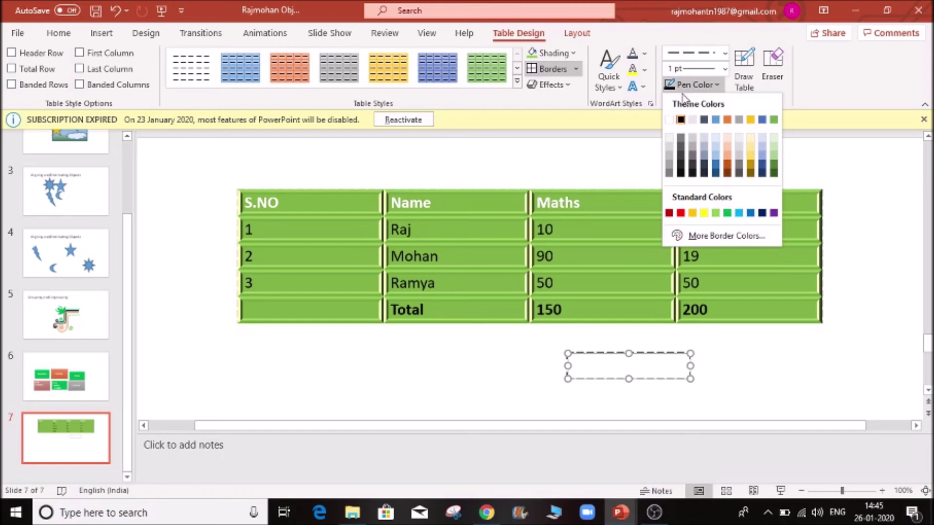
pyautogui.click(750, 120)
pyautogui.moveTo(734, 359)
pyautogui.mouseDown()
pyautogui.moveTo(810, 368)
pyautogui.moveTo(815, 381)
pyautogui.mouseUp()
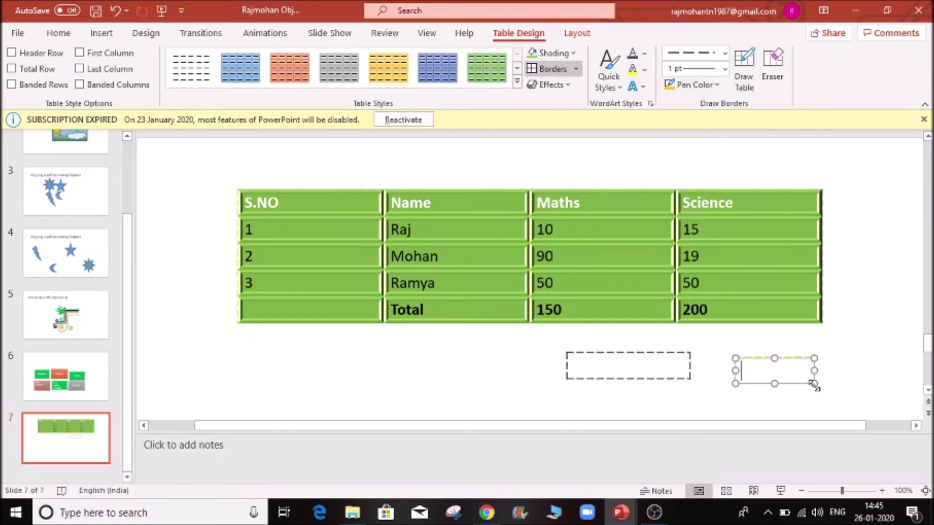
pyautogui.click(767, 404)
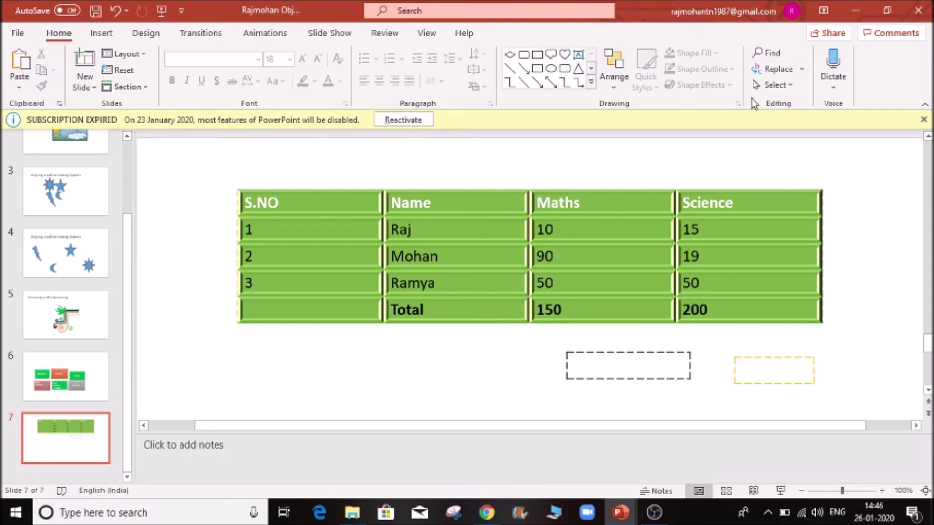
pyautogui.click(760, 375)
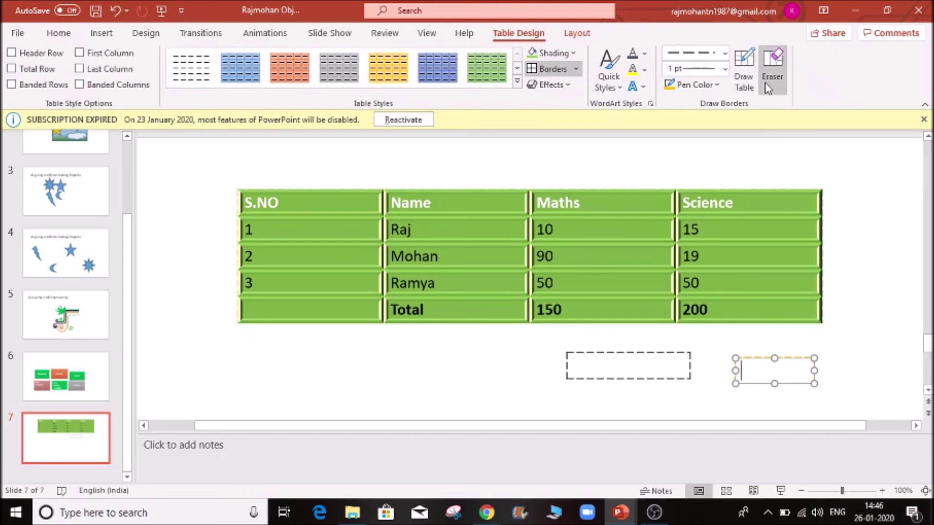
pyautogui.click(582, 34)
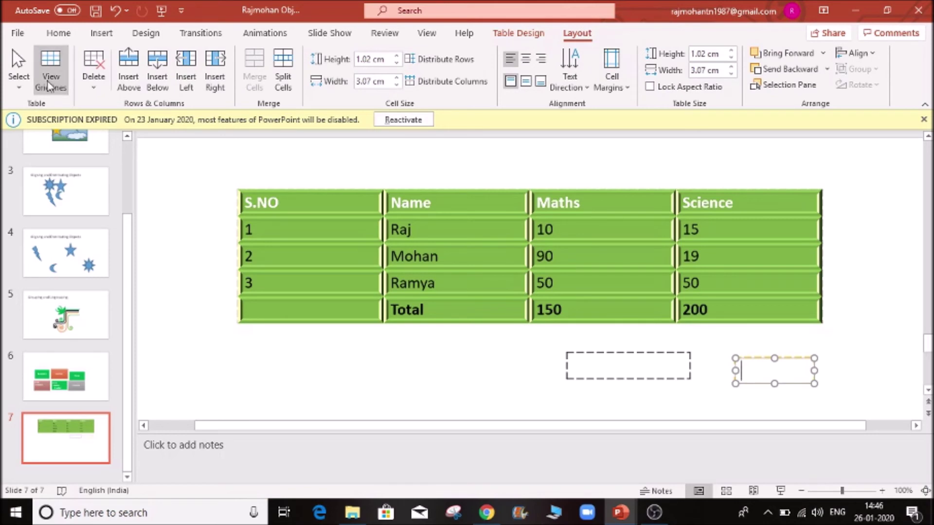
pyautogui.click(460, 229)
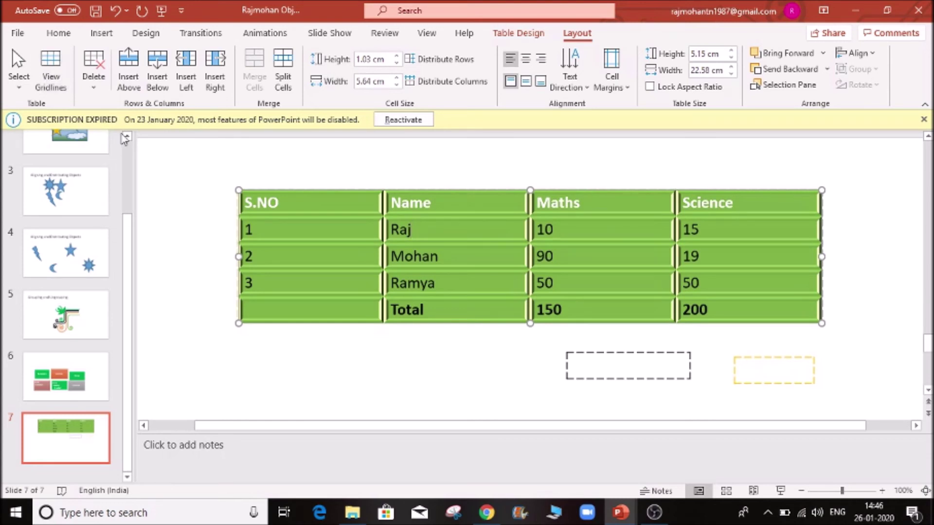
pyautogui.click(93, 90)
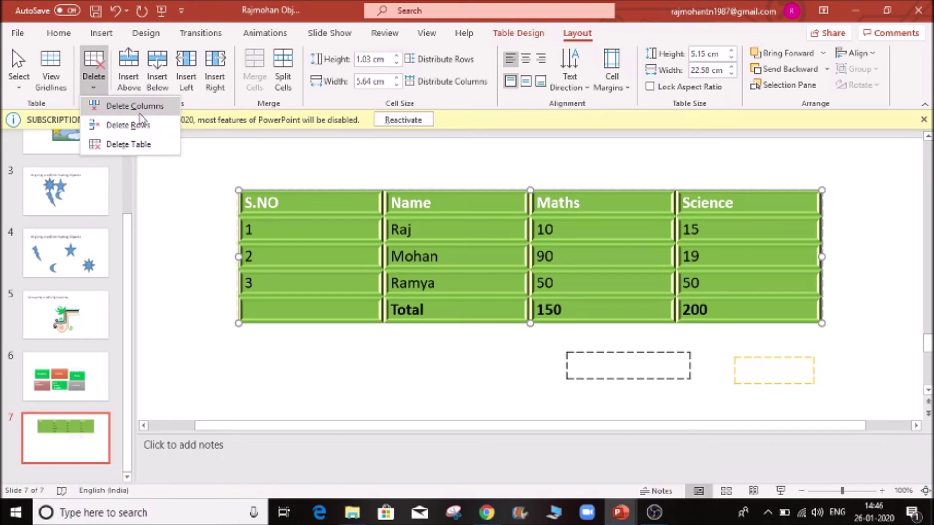
pyautogui.click(138, 113)
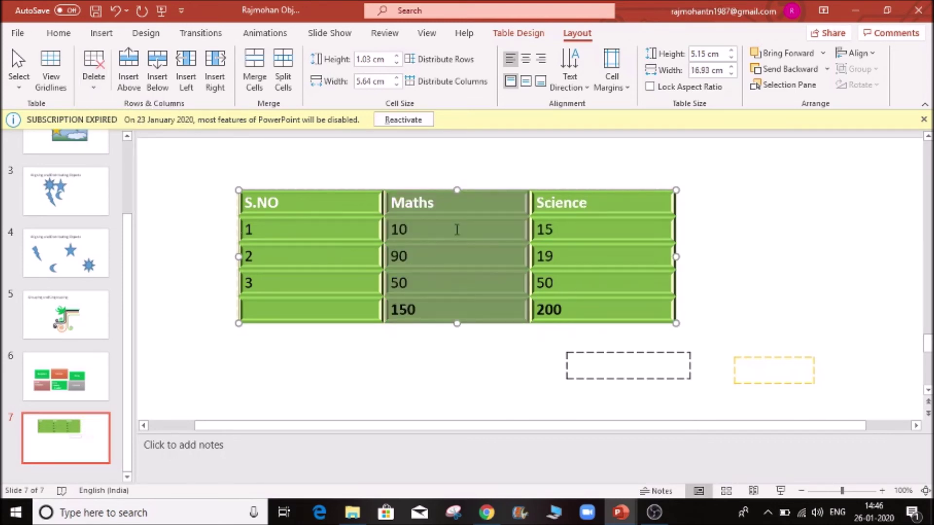
pyautogui.hotkey('ctrl', 'z')
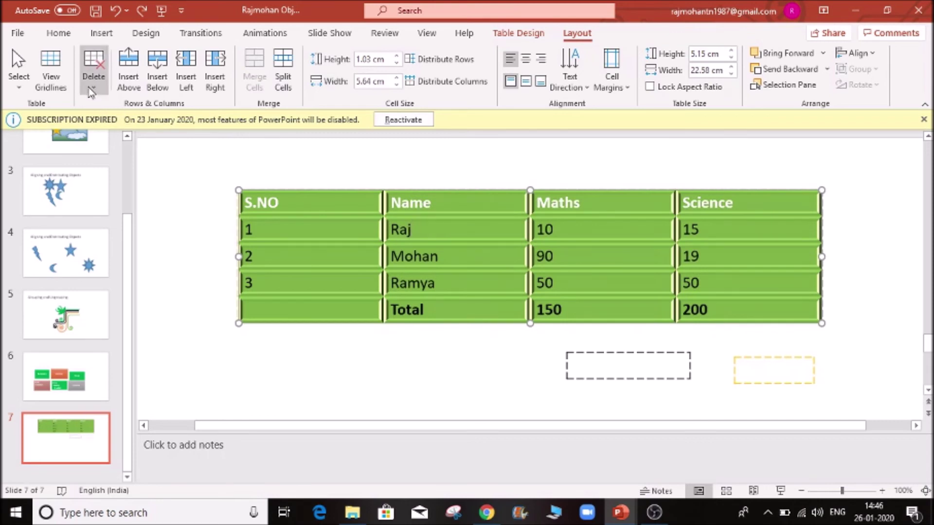
pyautogui.click(94, 86)
pyautogui.click(309, 310)
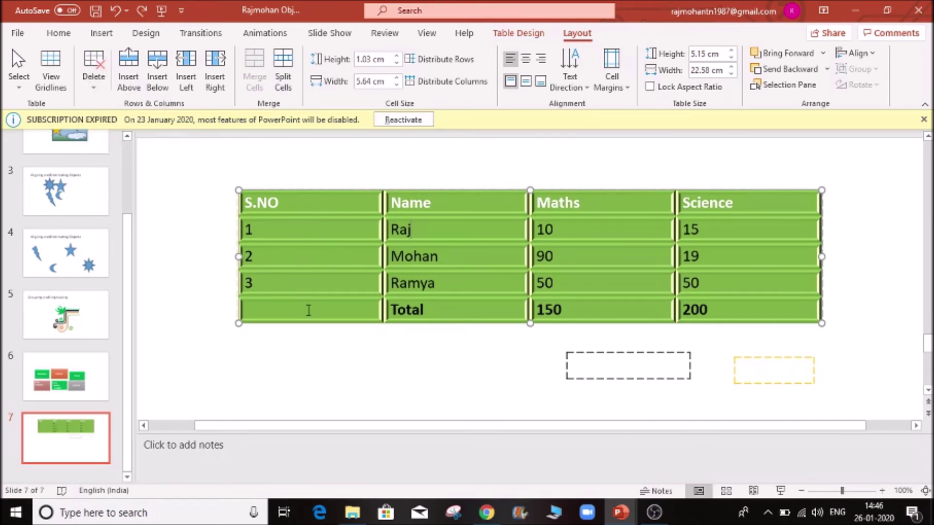
pyautogui.click(93, 86)
pyautogui.click(118, 127)
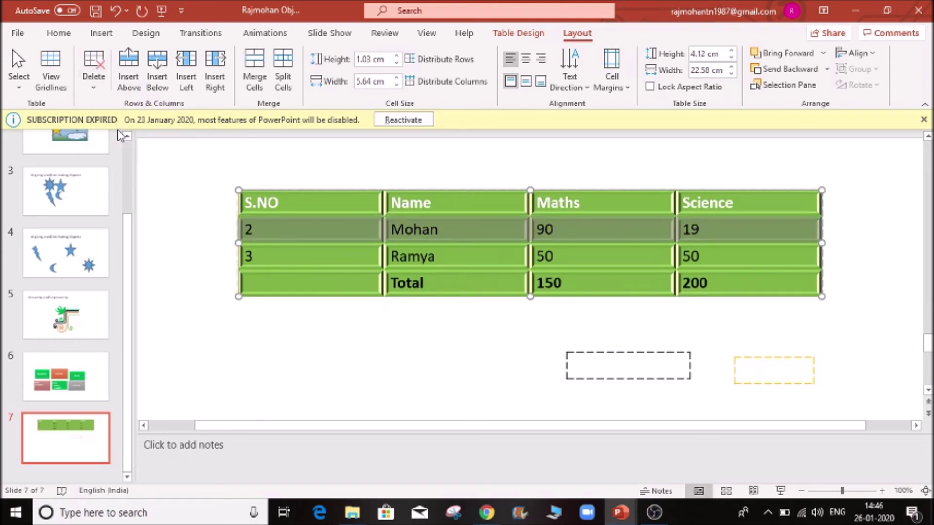
pyautogui.hotkey('ctrl', 'z')
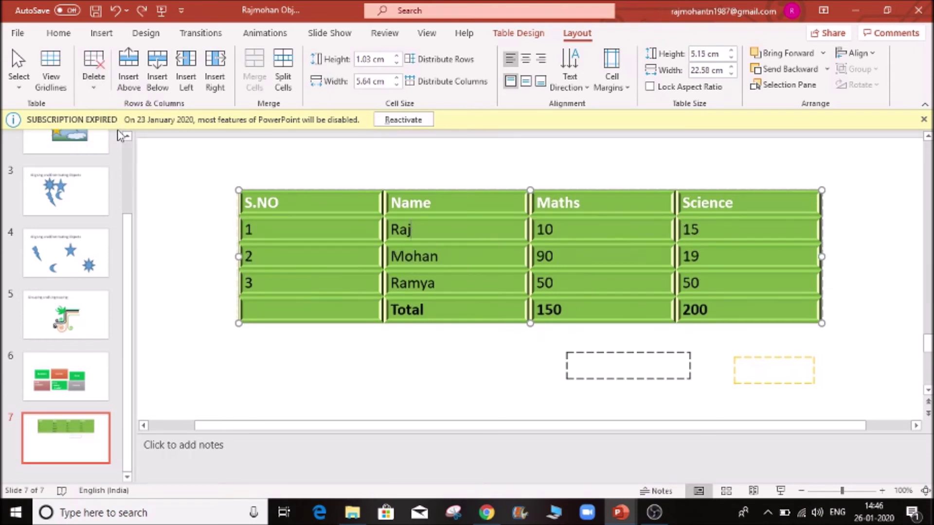
pyautogui.click(94, 84)
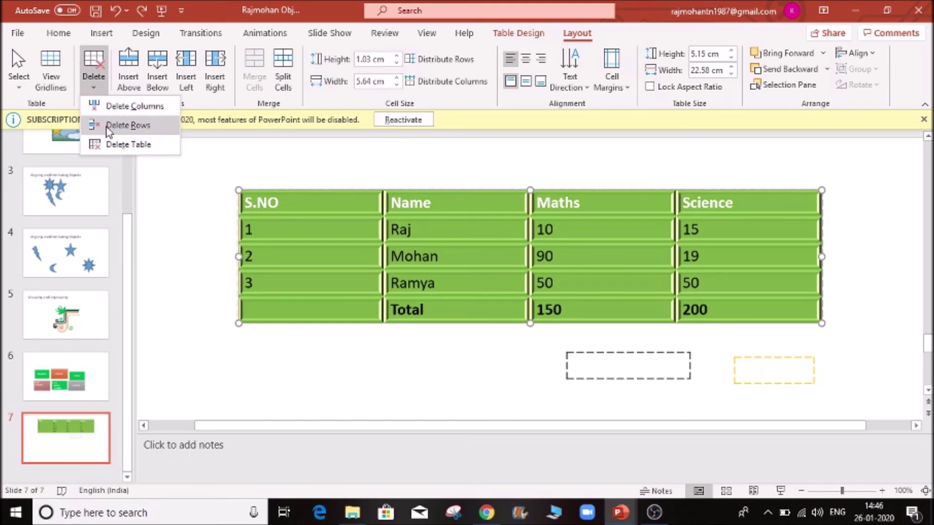
pyautogui.click(113, 151)
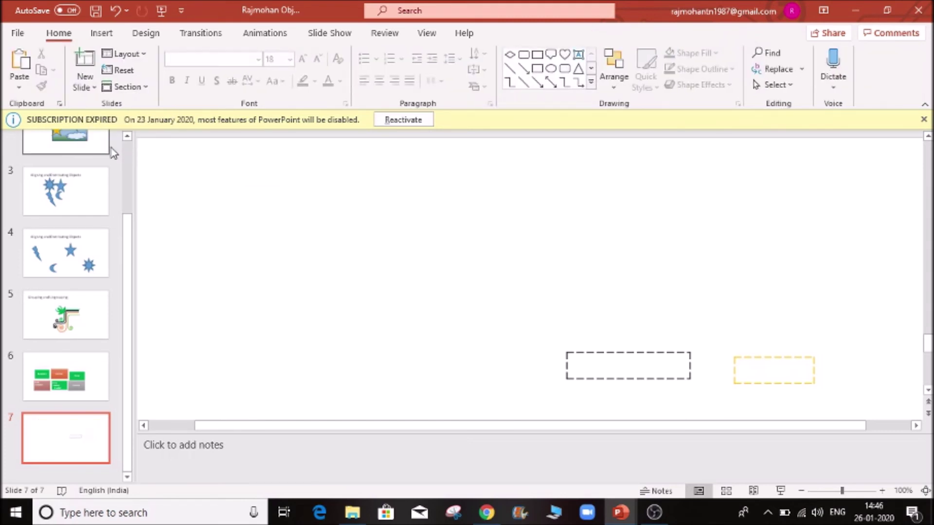
pyautogui.hotkey('ctrl', 'z')
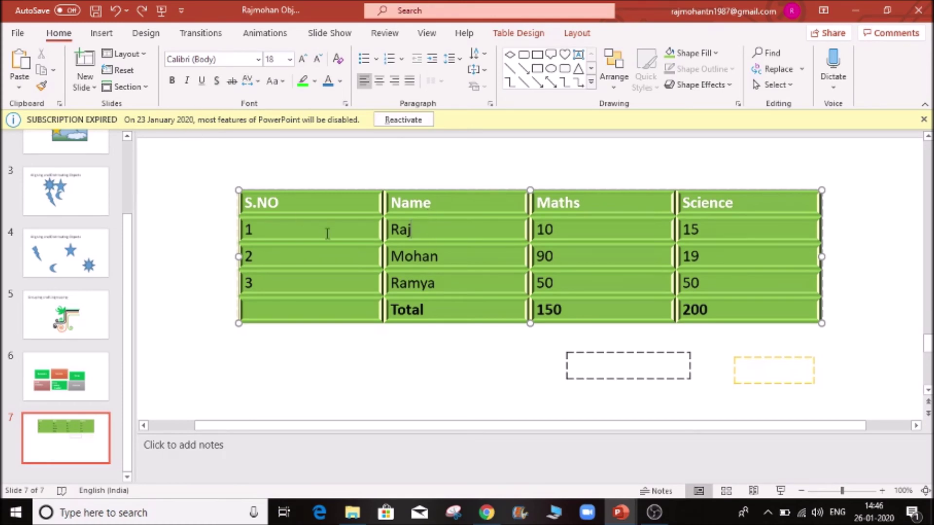
pyautogui.click(577, 32)
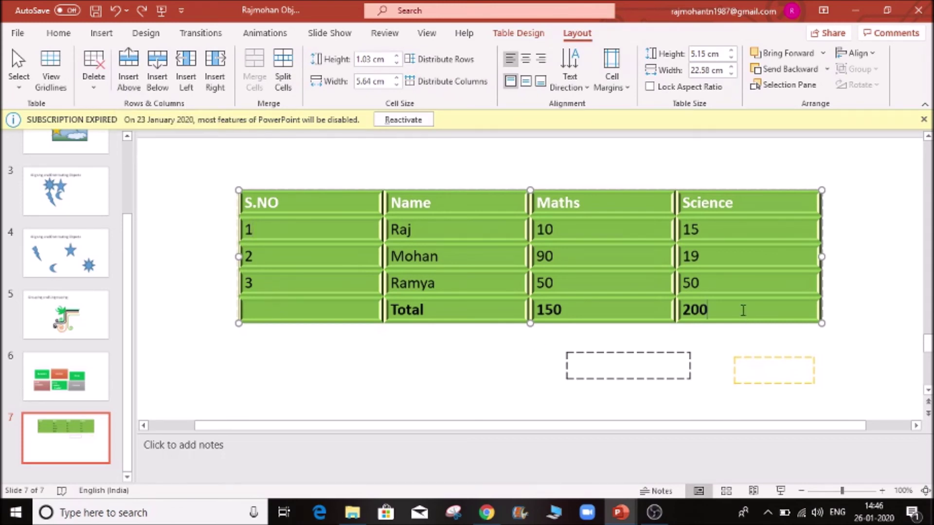
# - Insert empty rows around the third student's row, undo a duplicate, and add a column left of Science
pyautogui.press('Tab')
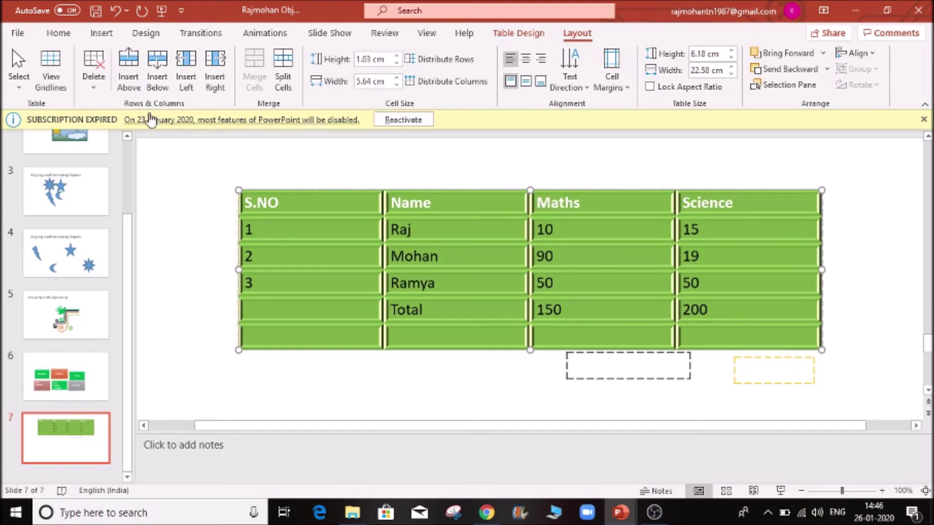
pyautogui.click(127, 78)
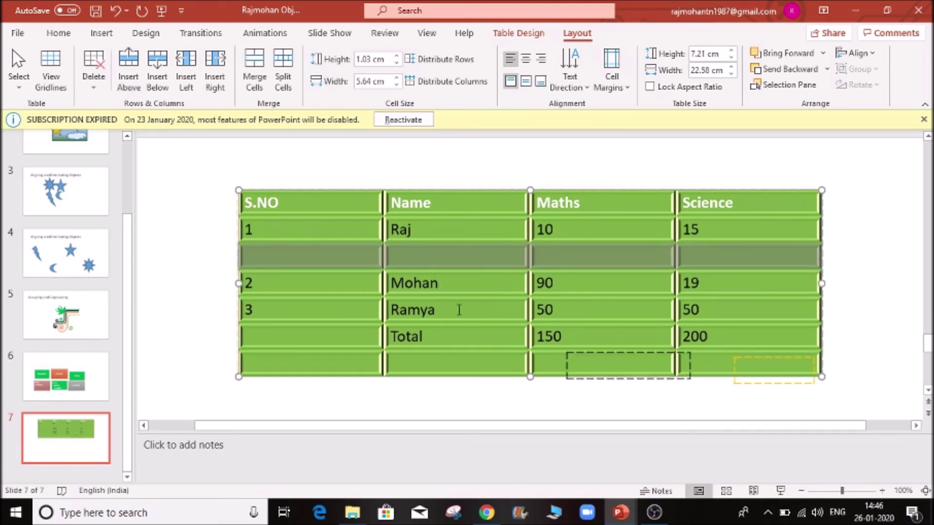
pyautogui.click(451, 292)
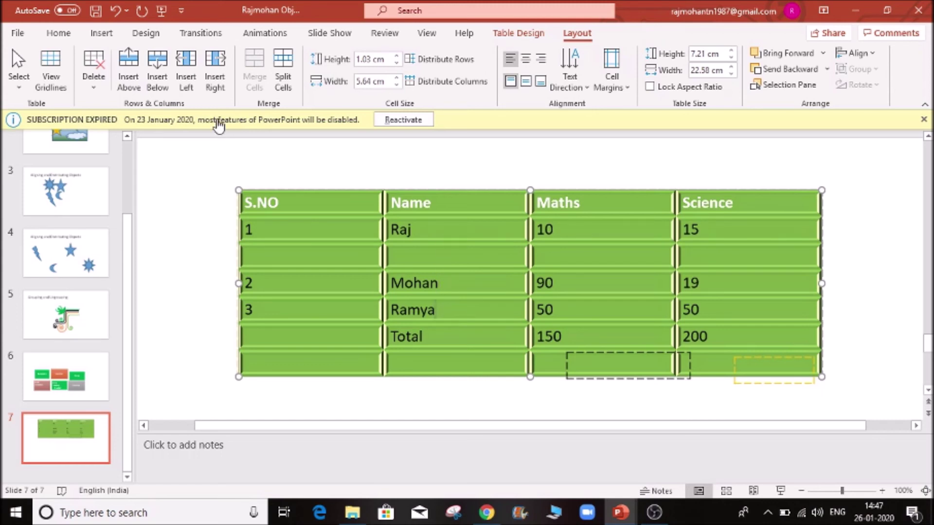
pyautogui.click(161, 77)
pyautogui.click(161, 78)
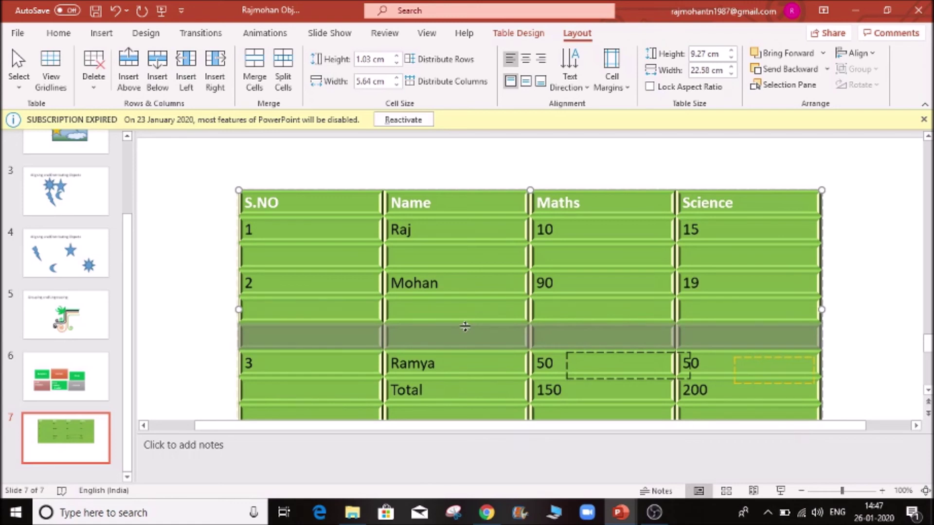
pyautogui.hotkey('ctrl', 'z')
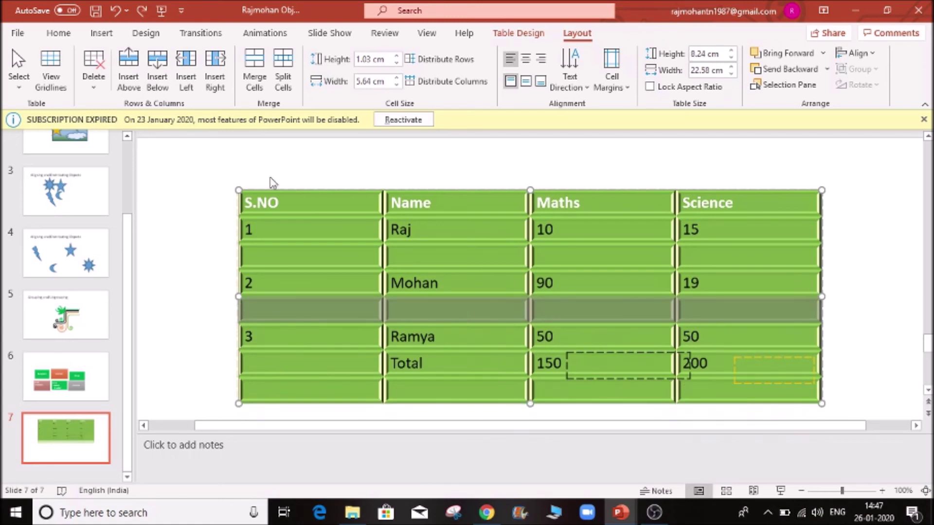
pyautogui.click(778, 200)
pyautogui.click(186, 68)
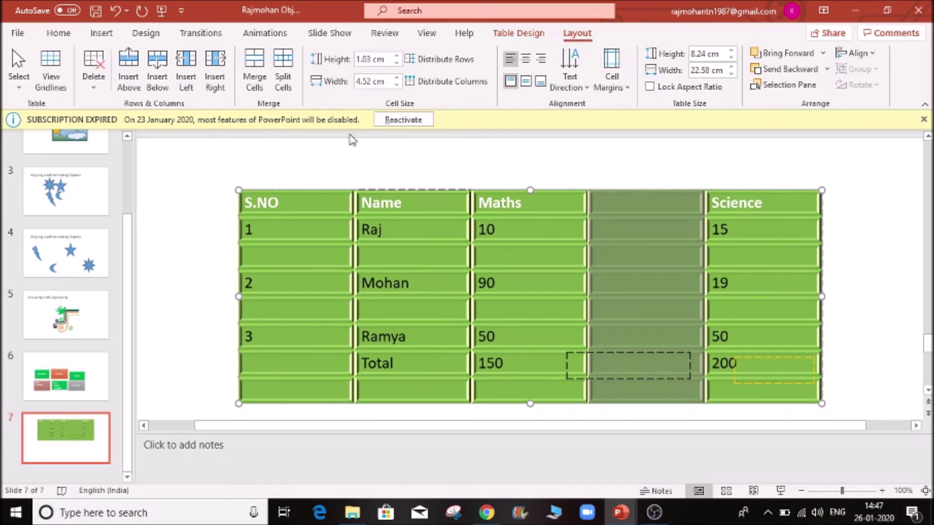
# - Add an empty column to the right of Science
pyautogui.press('Right')
pyautogui.click(214, 72)
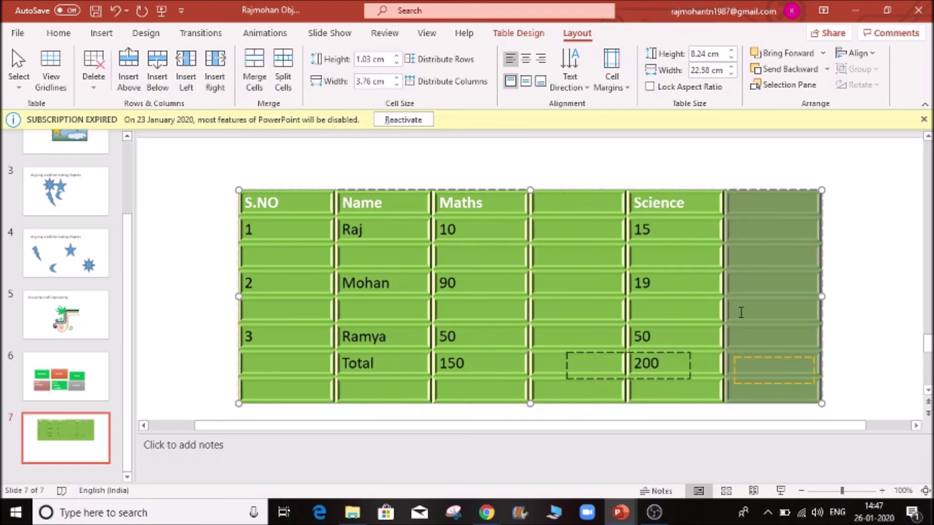
pyautogui.click(743, 204)
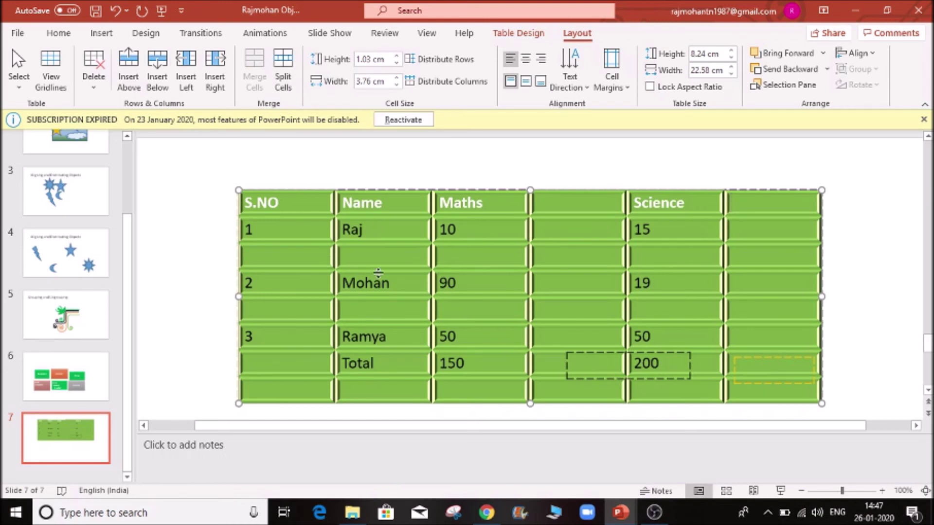
pyautogui.click(390, 393)
pyautogui.click(589, 204)
pyautogui.rightClick(588, 204)
pyautogui.press('Escape')
# - Delete the empty columns between Maths and Science and after Science
pyautogui.click(88, 90)
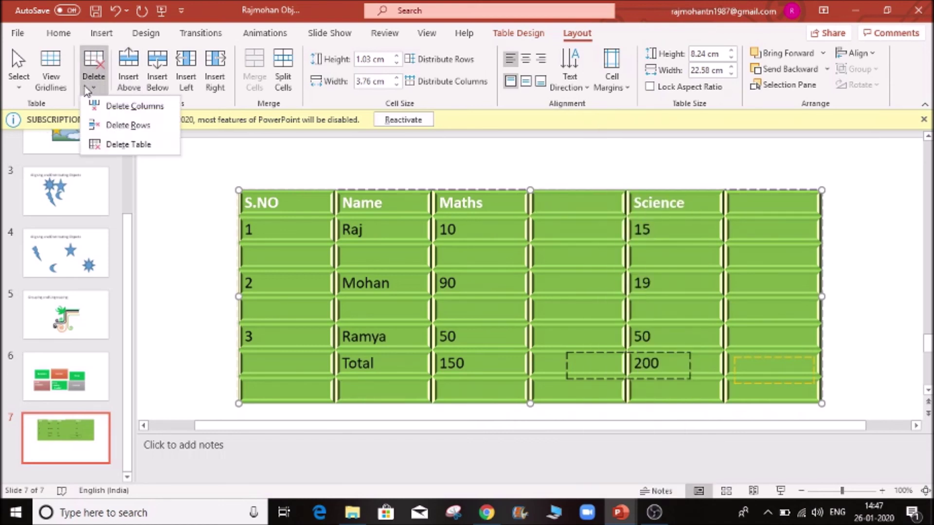
pyautogui.click(140, 105)
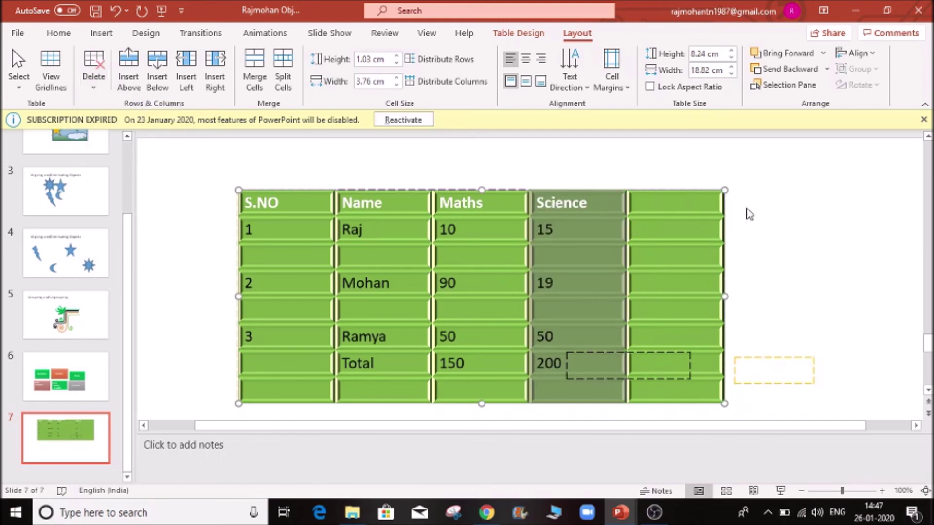
pyautogui.click(653, 203)
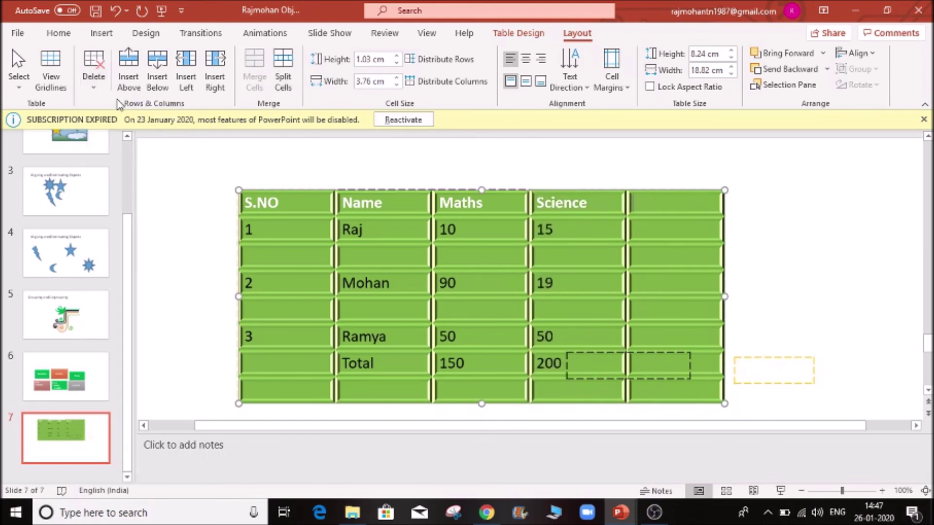
pyautogui.click(93, 80)
pyautogui.click(130, 114)
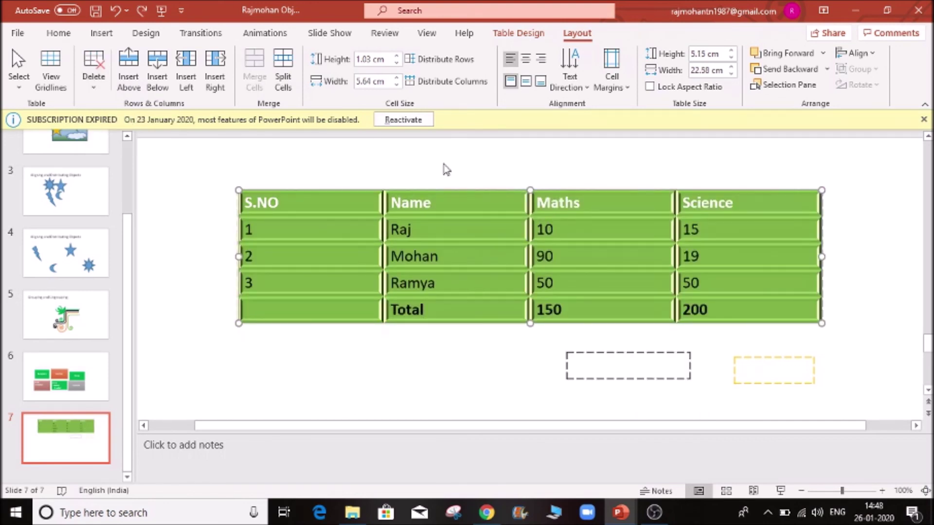
# - Merge the empty S.NO cell and the Total cell into one cell
pyautogui.click(349, 305)
pyautogui.moveTo(462, 305); pyautogui.dragTo(281, 310)
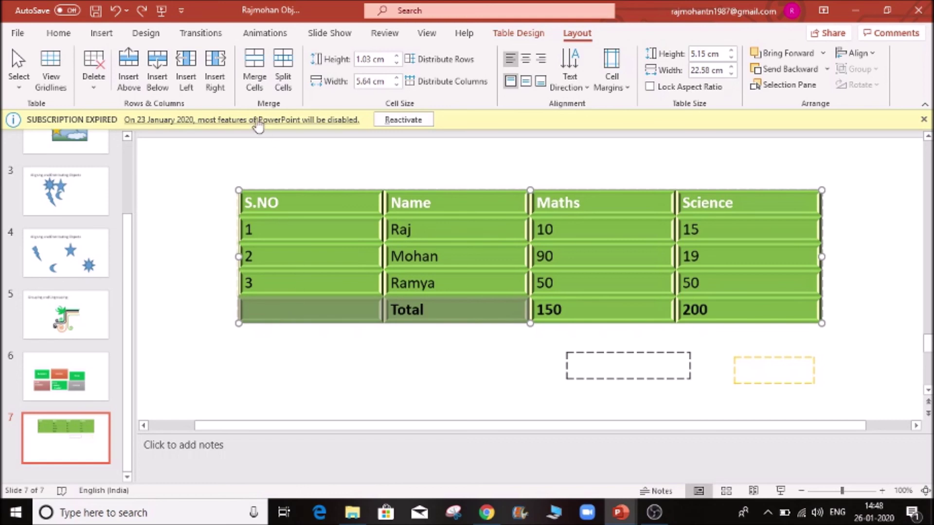
pyautogui.click(254, 68)
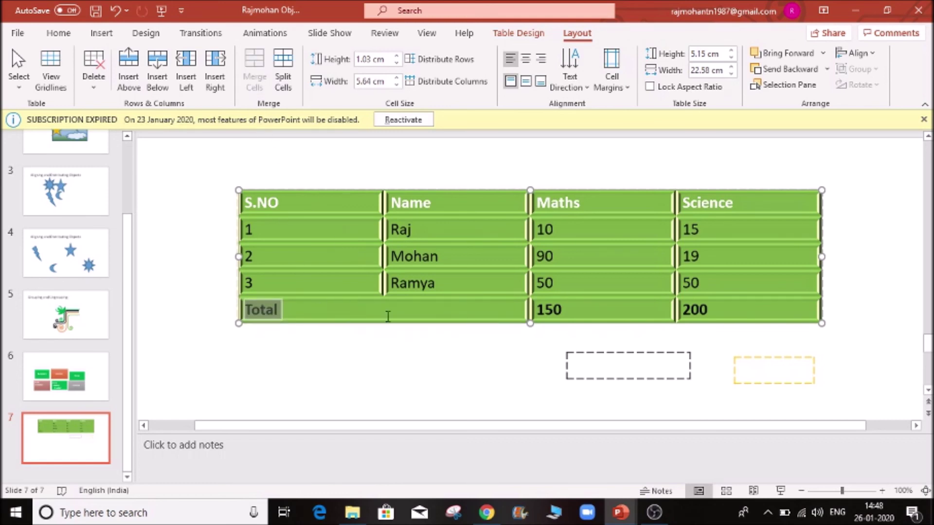
# - Centre the word 'Total' in the merged cell and check the result
pyautogui.click(59, 32)
pyautogui.click(379, 80)
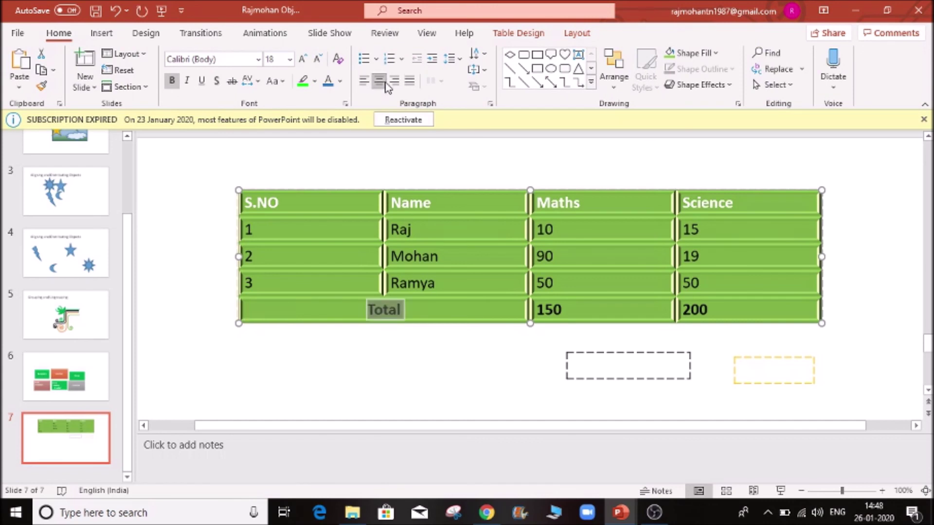
pyautogui.click(456, 415)
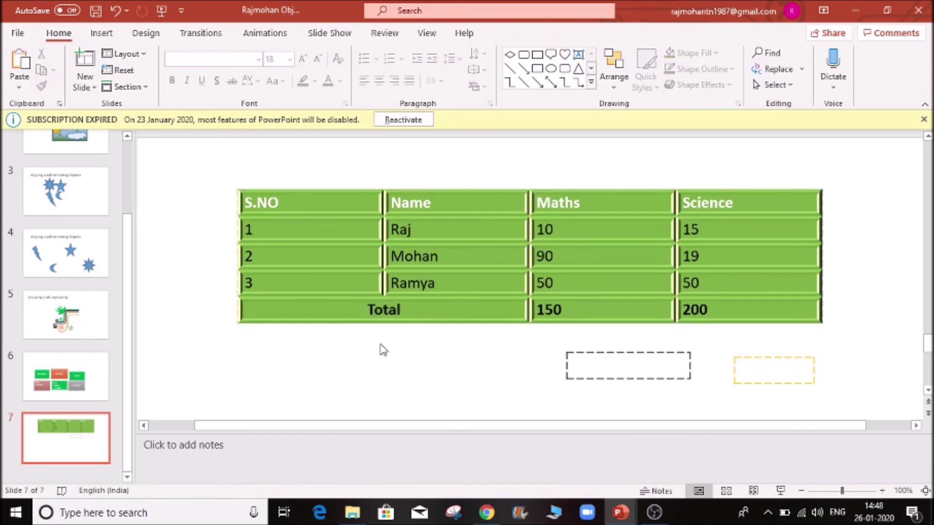
pyautogui.click(421, 308)
pyautogui.click(577, 33)
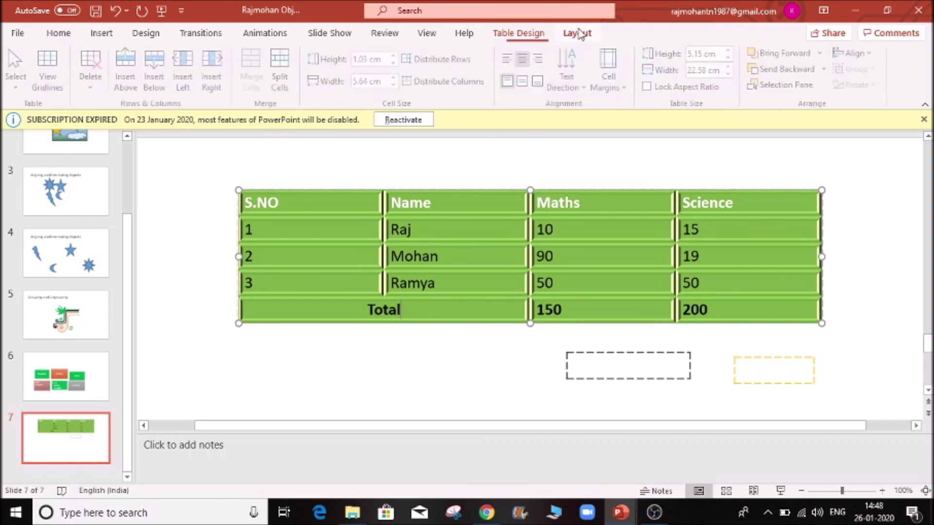
# - Split the merged Total cell into 2 columns, 1 row, and raise the row height to 1.9 cm
pyautogui.moveTo(487, 308); pyautogui.dragTo(304, 303)
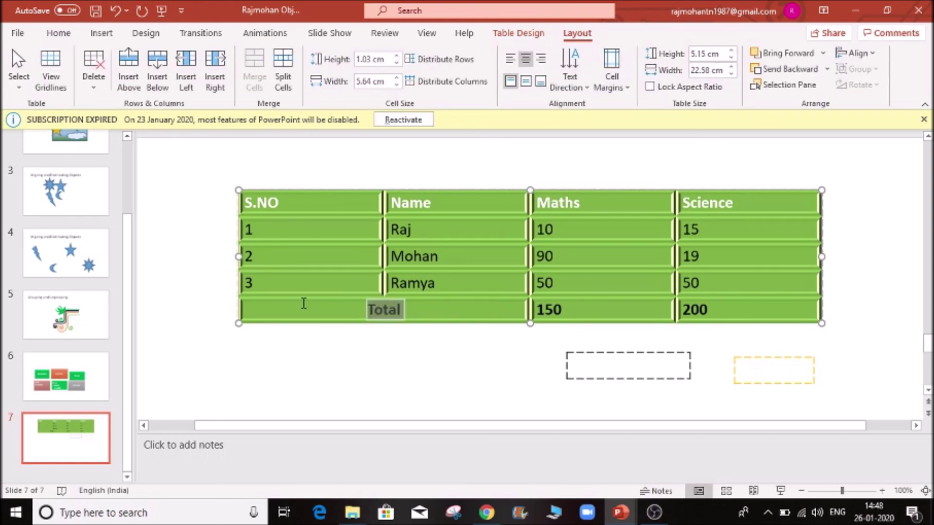
pyautogui.click(284, 80)
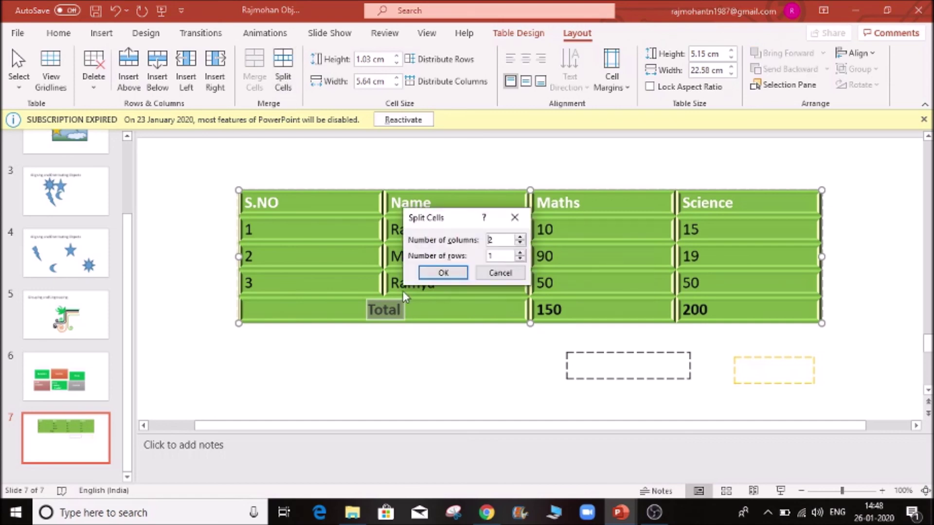
pyautogui.click(452, 273)
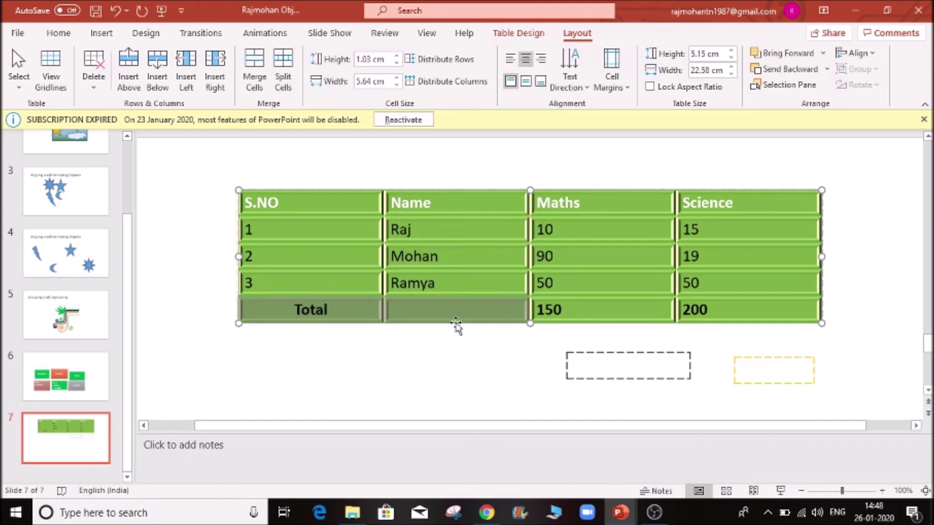
pyautogui.click(434, 309)
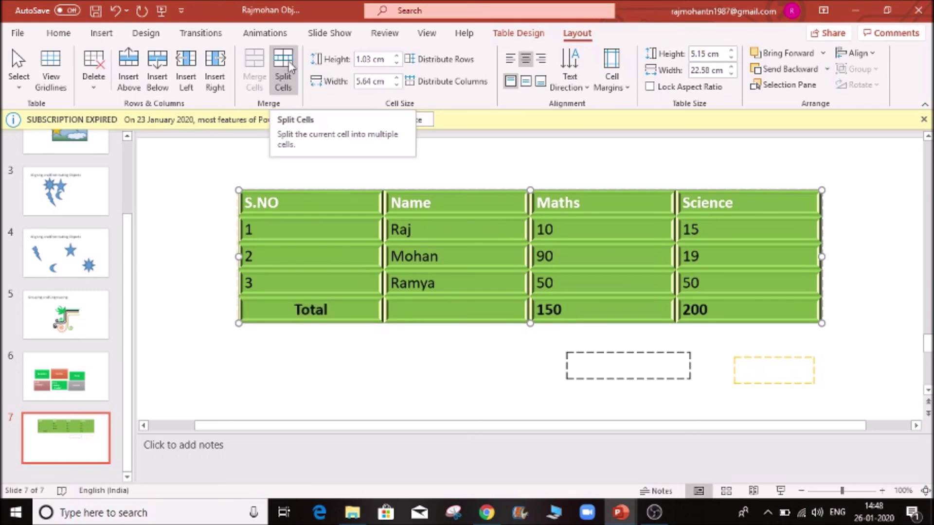
pyautogui.moveTo(398, 56); pyautogui.dragTo(398, 56)
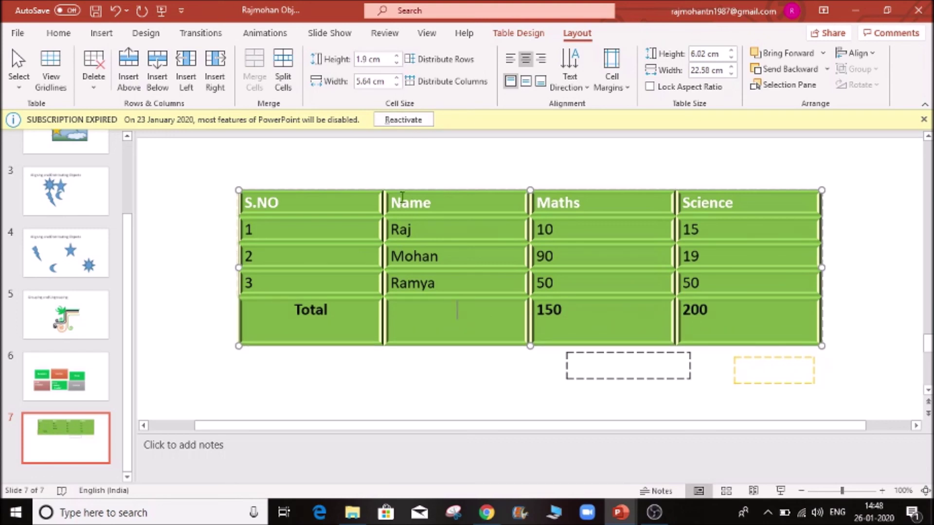
# - Widen the Name column to 6.2 cm
pyautogui.click(396, 78)
pyautogui.click(396, 78)
pyautogui.click(397, 78)
pyautogui.click(397, 78)
pyautogui.click(396, 78)
pyautogui.click(396, 78)
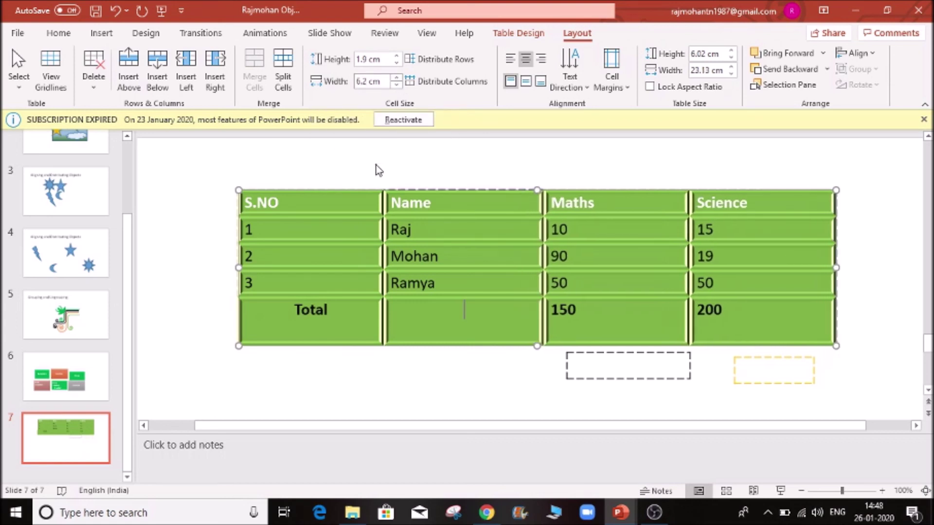
# - Widen the S.NO column from 5.7 cm to 6.1 cm
pyautogui.click(330, 233)
pyautogui.click(396, 78)
pyautogui.click(396, 78)
pyautogui.click(396, 78)
pyautogui.click(397, 78)
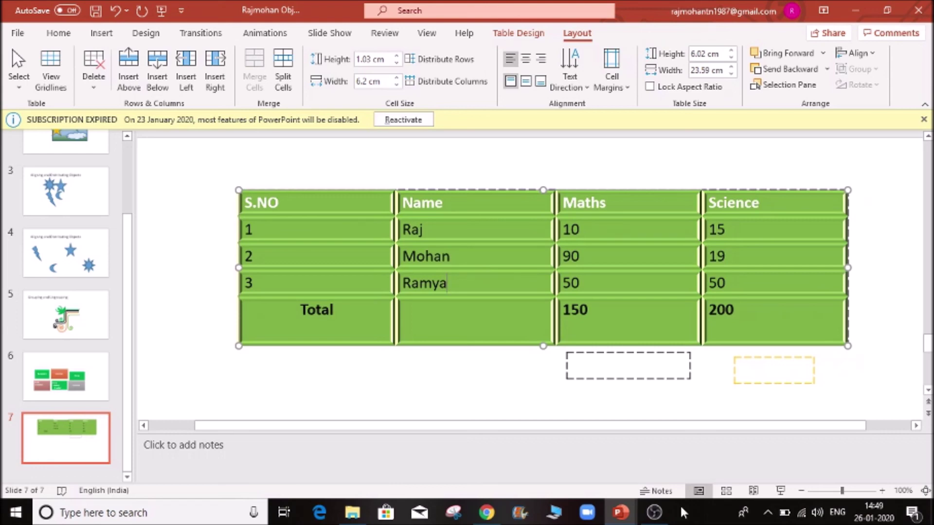
pyautogui.click(649, 519)
pyautogui.click(649, 520)
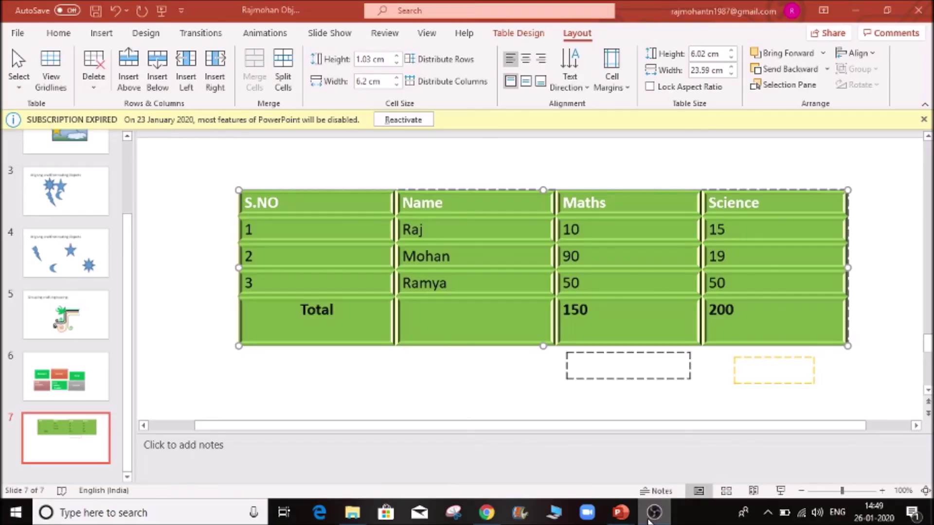